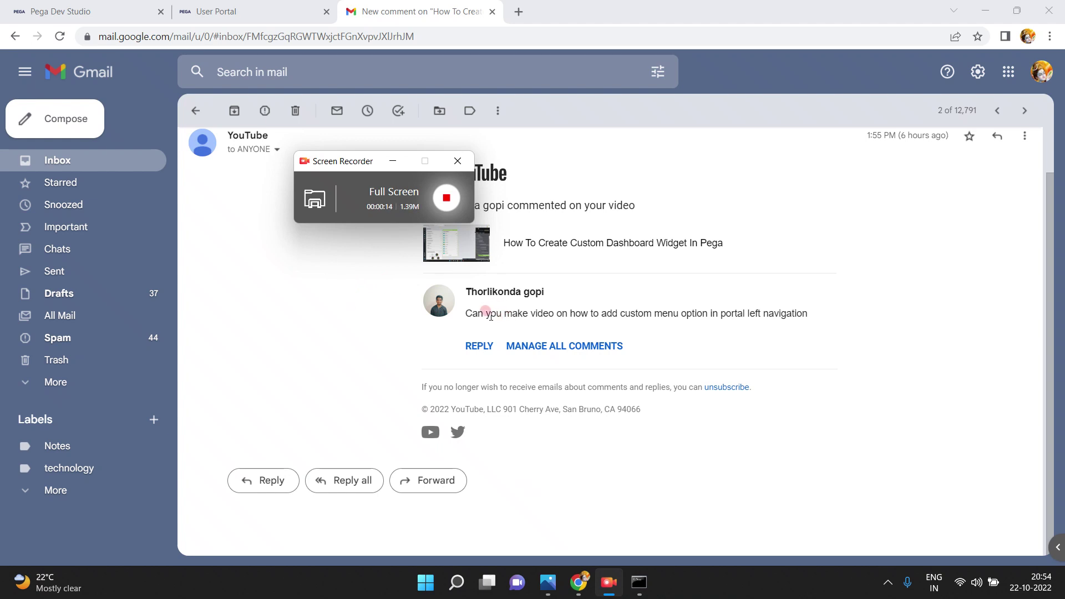
Read the comment requesting a custom menu option in the portal's left navigation, and close the email.
drag(510, 315, 821, 311)
click(638, 313)
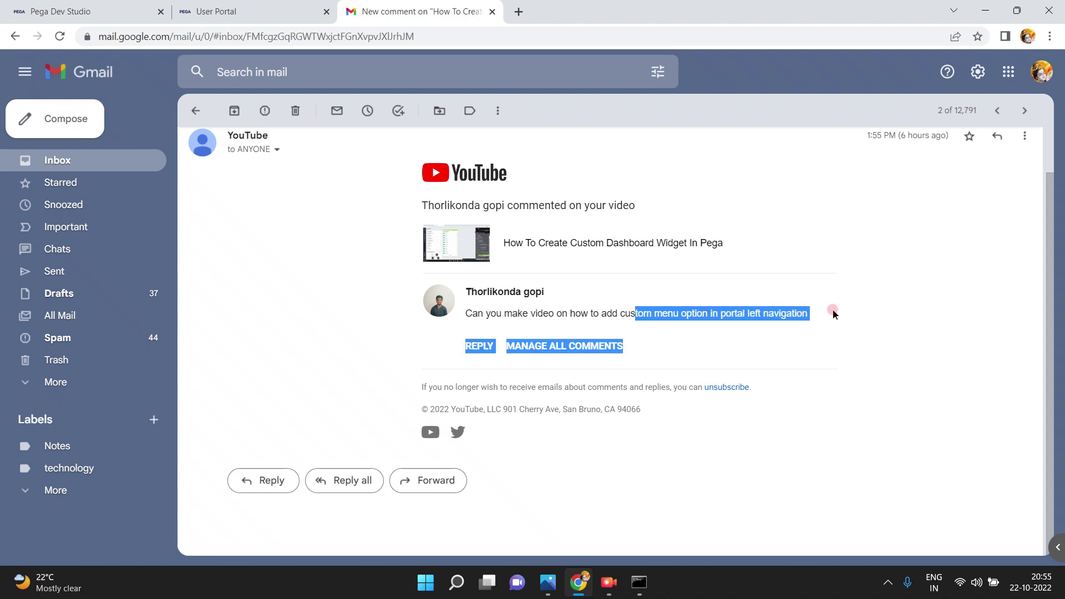
click(826, 310)
click(492, 11)
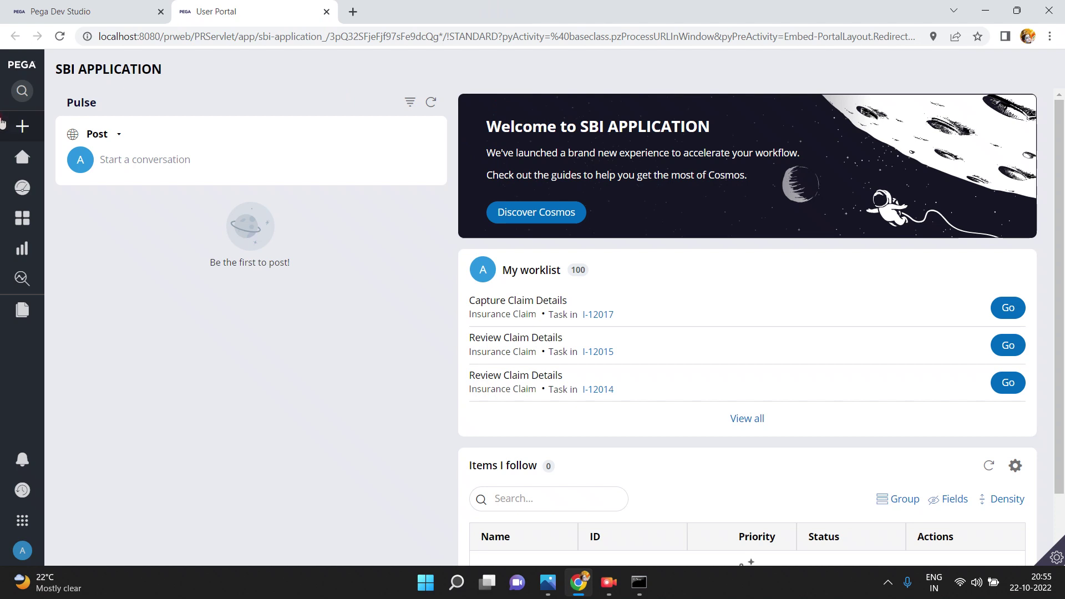
Inspect the user portal with Live UI, select the main left navigation menu and open its containing section rule.
mouse_move(22, 127)
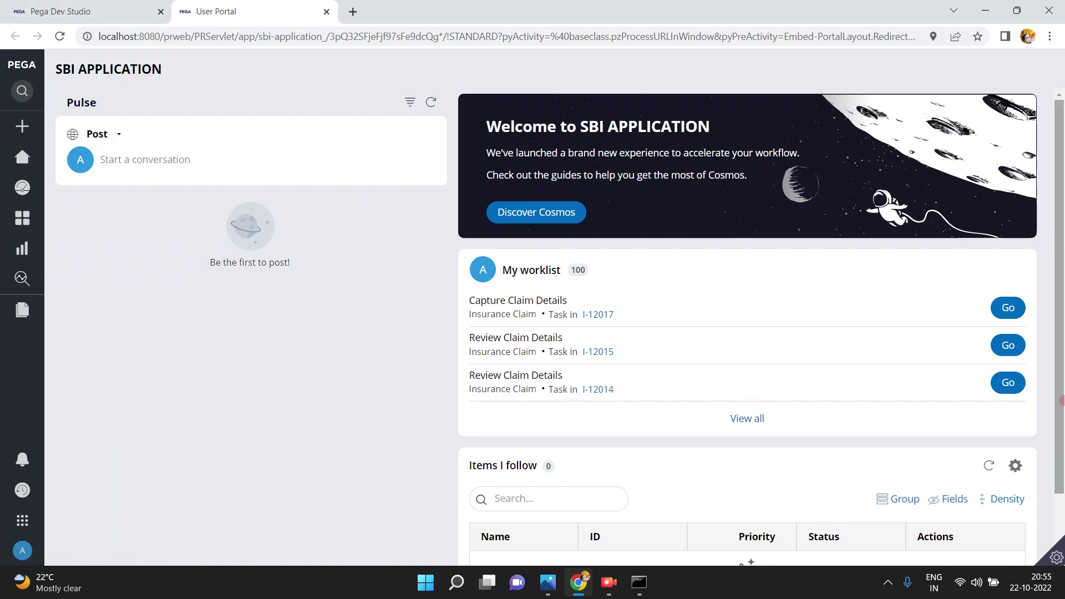
click(1056, 557)
click(939, 558)
mouse_move(8, 246)
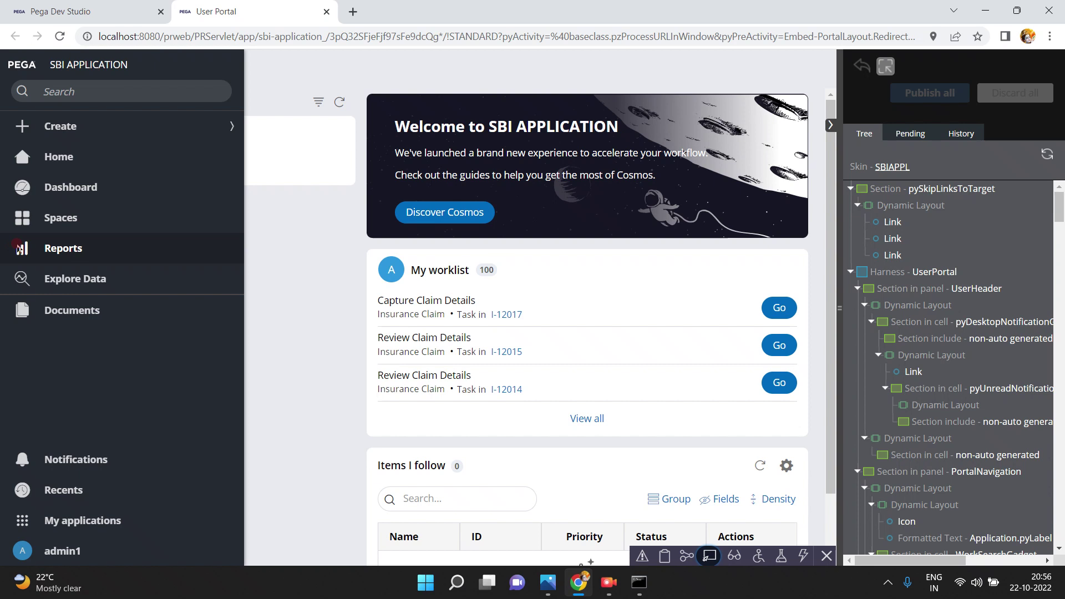
click(49, 175)
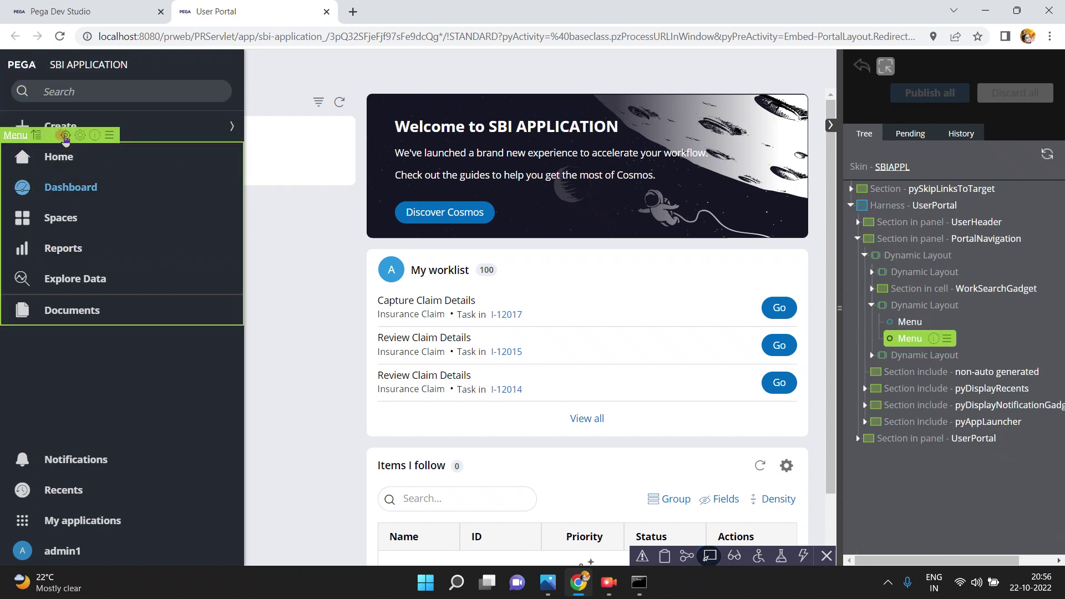
click(60, 135)
Switch to Dev Studio and convert the PortalNavigation section to the full section editor.
click(109, 11)
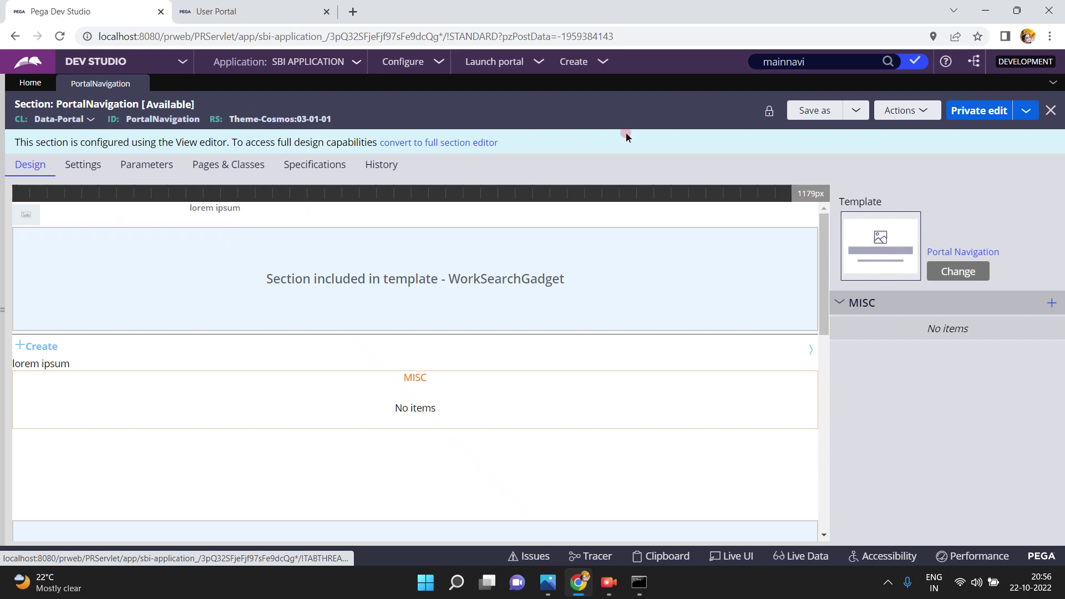
click(441, 145)
click(715, 375)
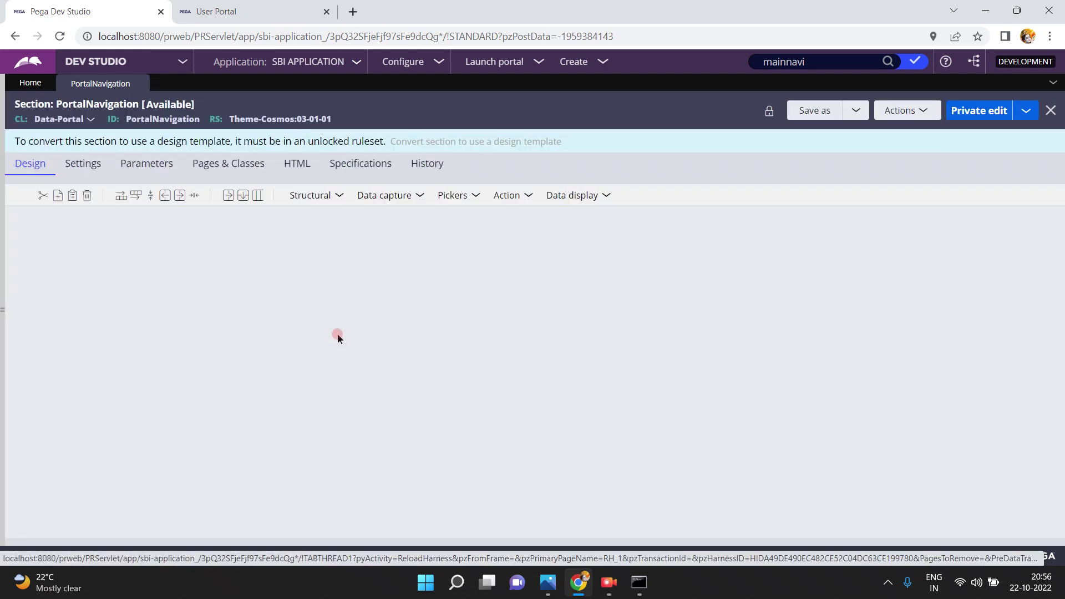
Turn off Live UI in the user portal and examine the Create entry in its left navigation.
click(236, 11)
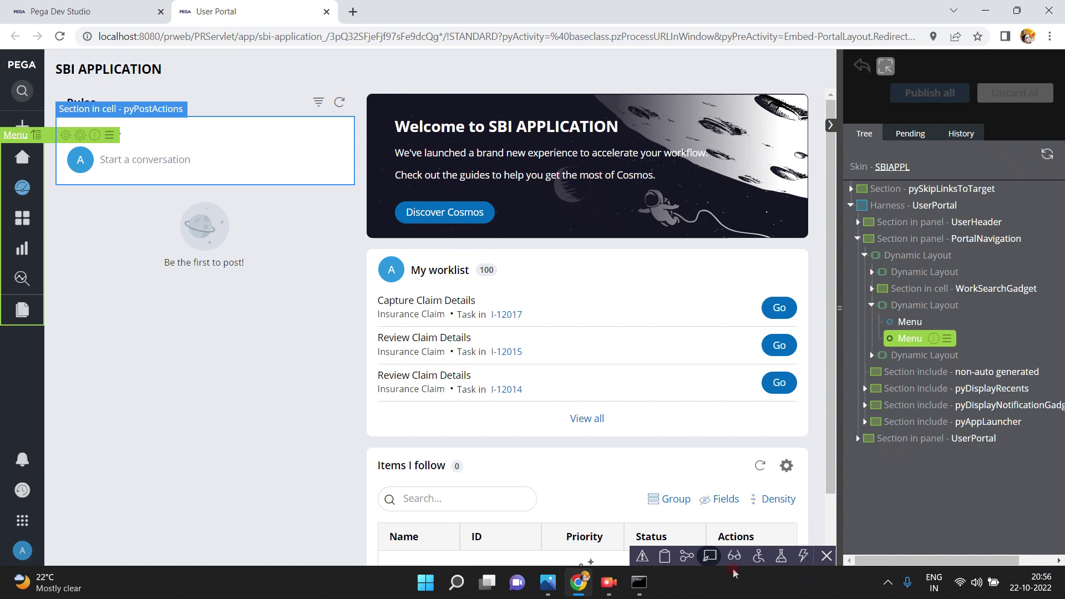
click(709, 556)
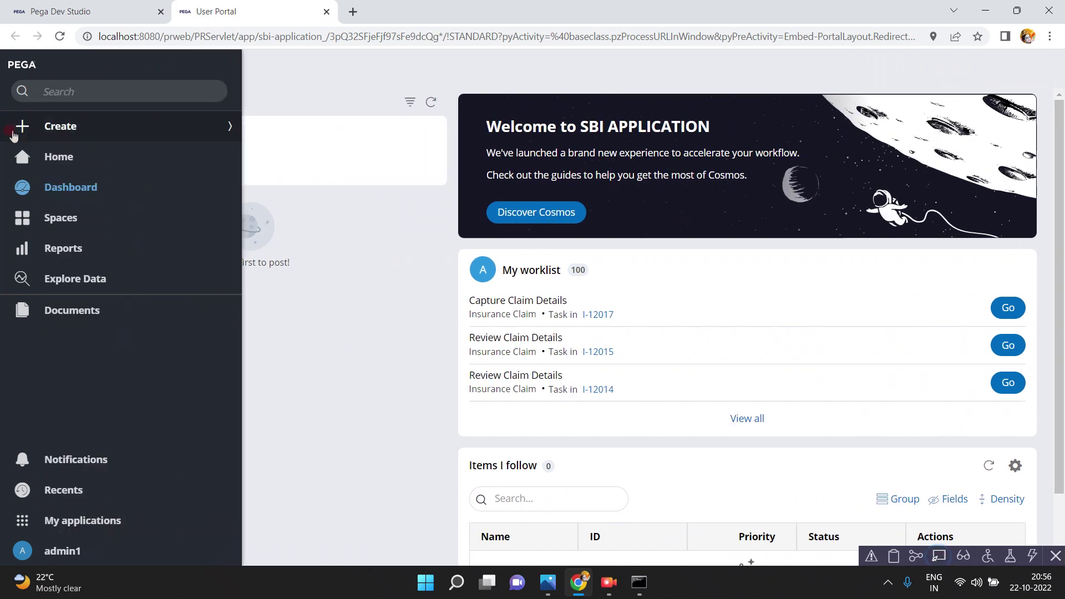
click(42, 128)
click(42, 126)
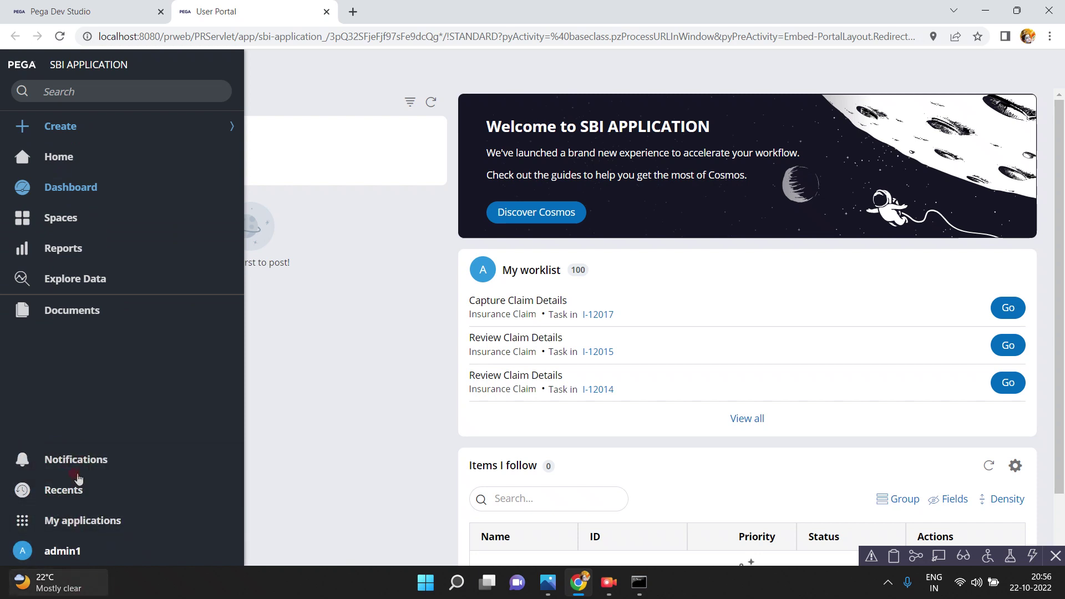
Check which navigation rule the first menu in layout 1.2 of the PortalNavigation section uses, leaving its cell properties unchanged.
click(110, 14)
click(100, 362)
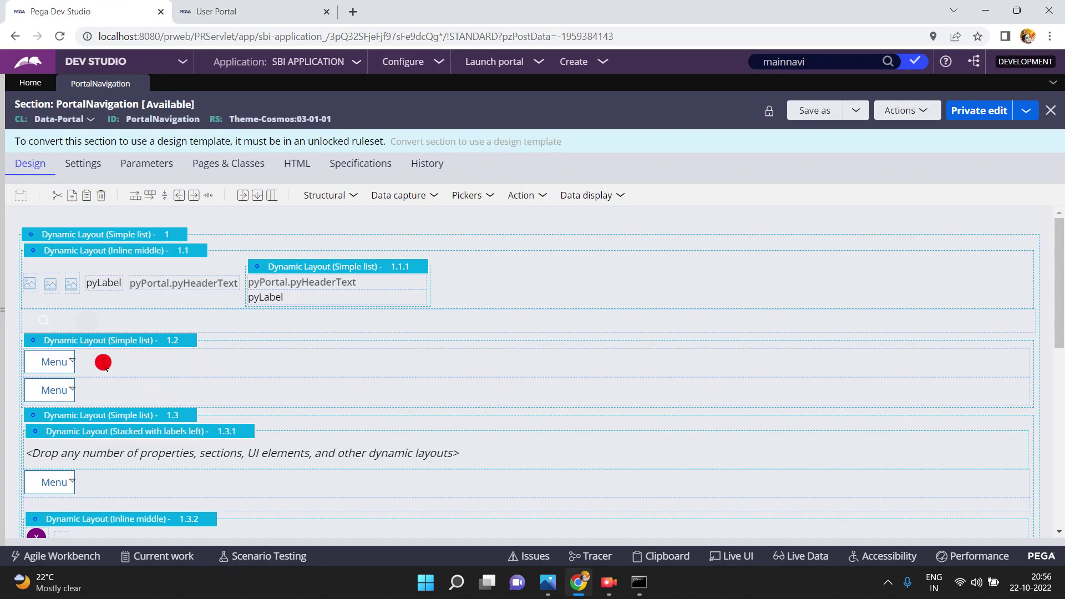
double_click(101, 362)
click(437, 195)
click(472, 198)
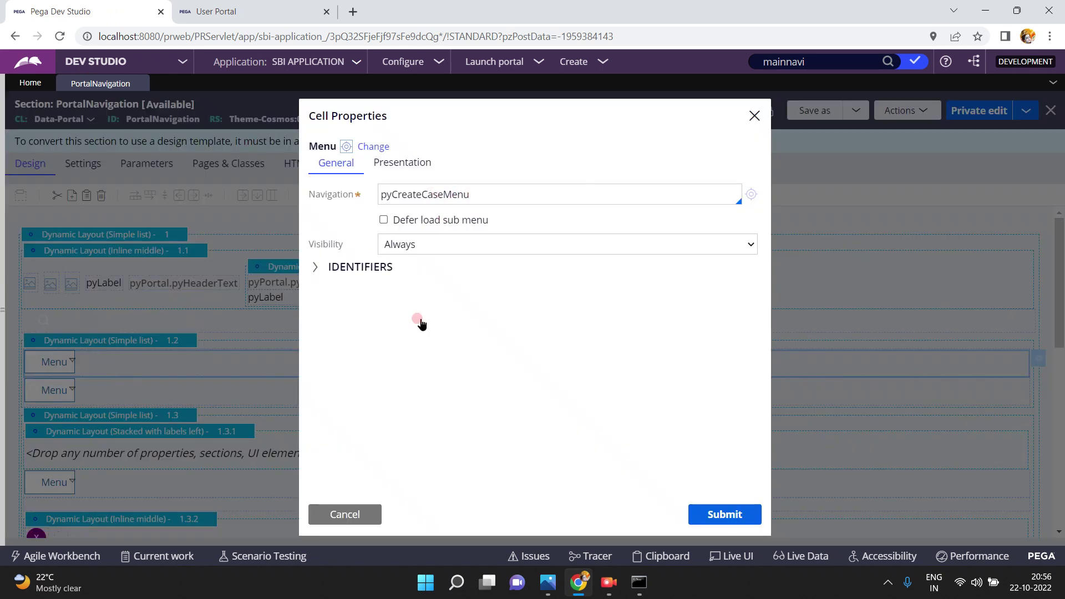
click(340, 516)
Review the portal's Create entry, and check which navigation rule the second menu in layout 1.2 uses.
click(232, 12)
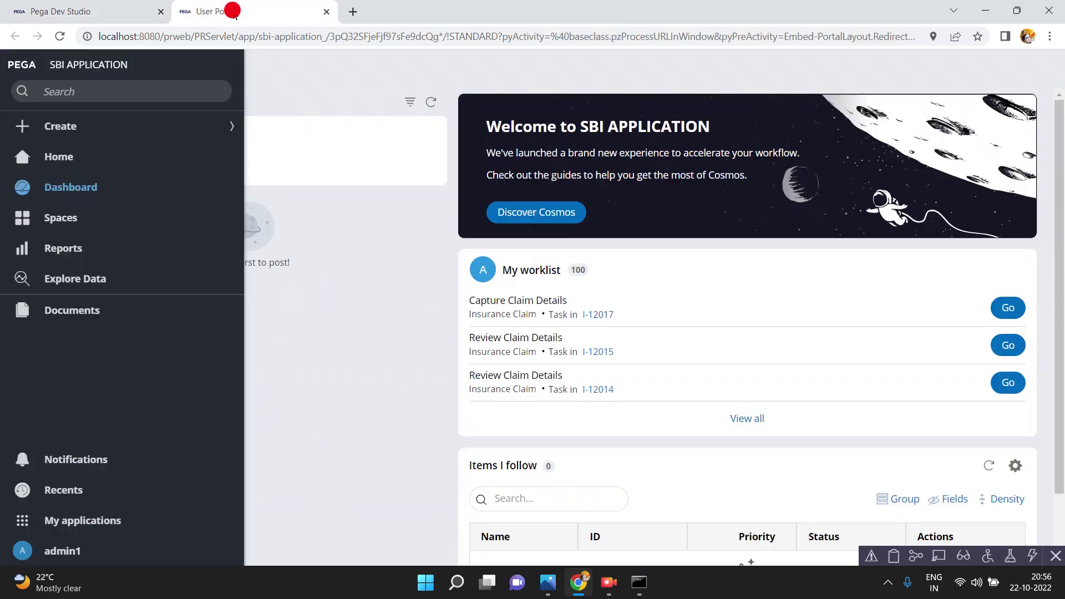
click(48, 125)
click(62, 81)
click(71, 11)
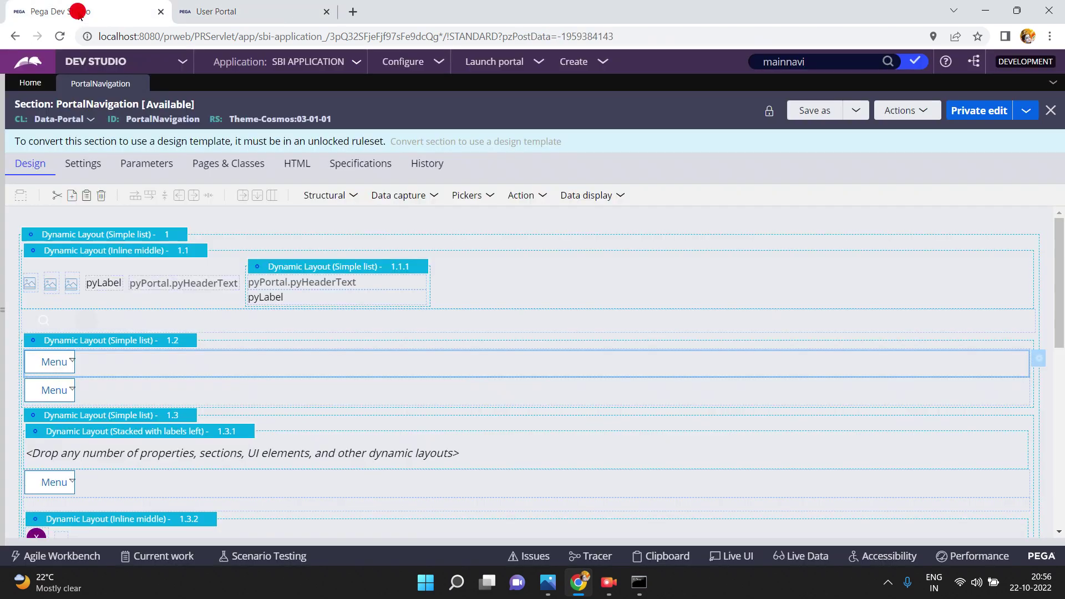
click(103, 391)
double_click(103, 391)
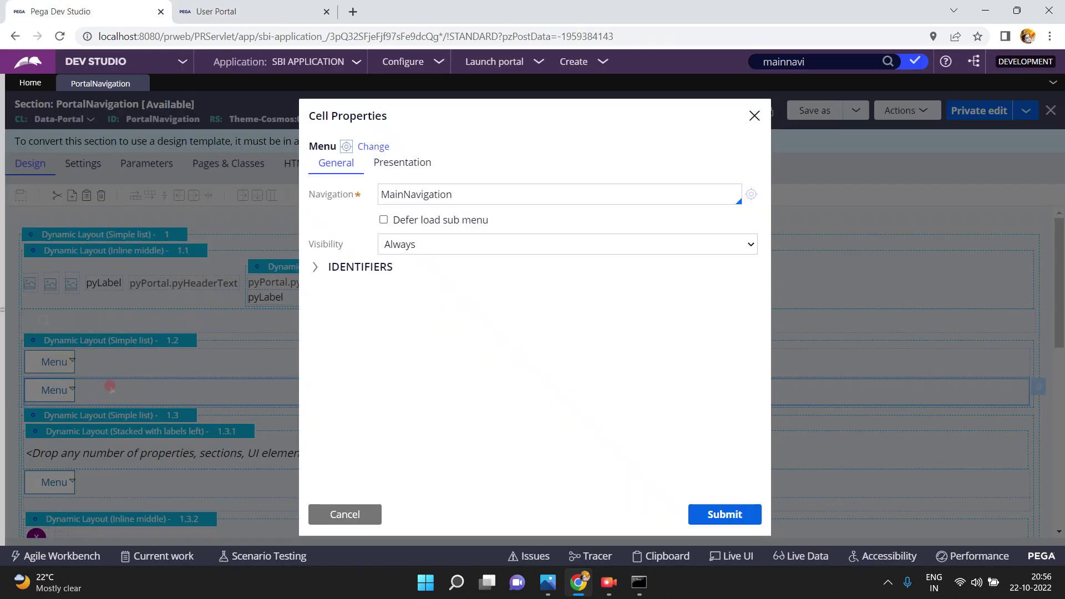
click(338, 516)
Open the navigation rule of the menu in layout 1.3 and compare its entries with the portal's left navigation.
scroll(216, 413, down, 5)
scroll(161, 360, up, 3)
double_click(100, 345)
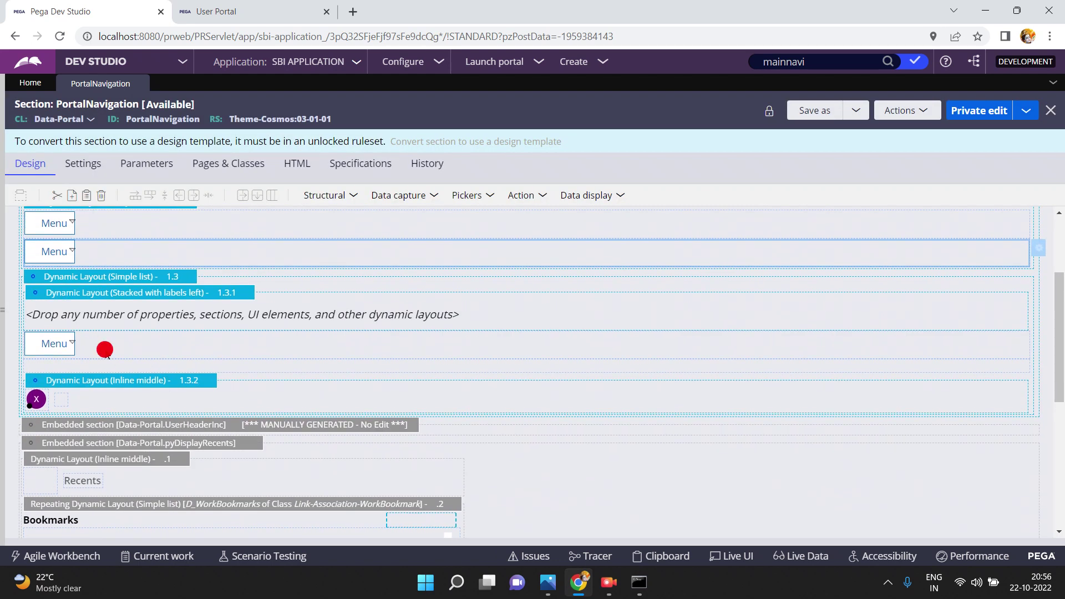
click(751, 194)
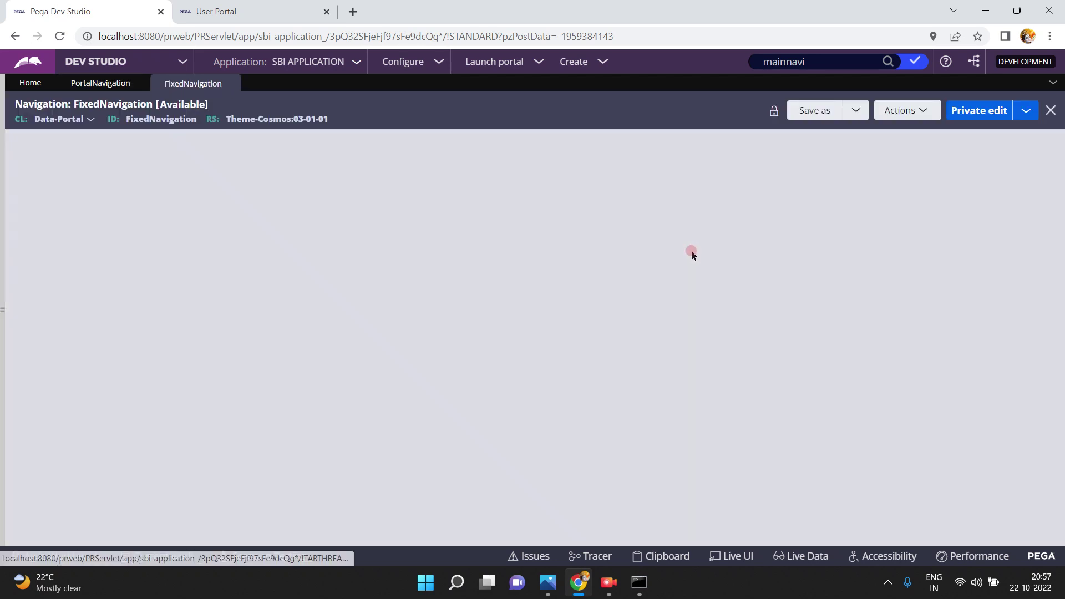
click(71, 327)
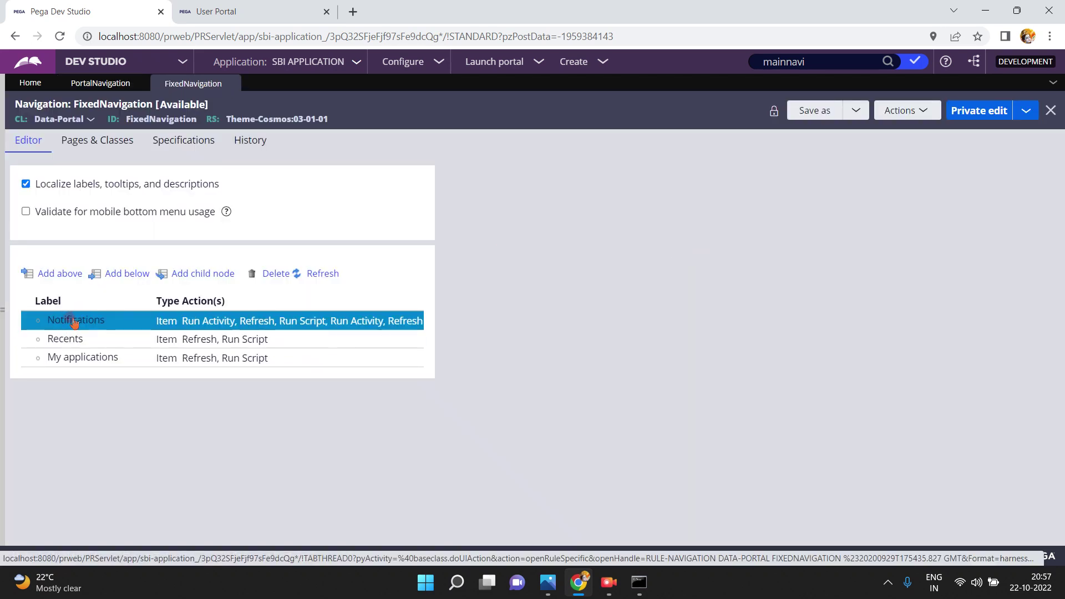
click(216, 11)
click(107, 470)
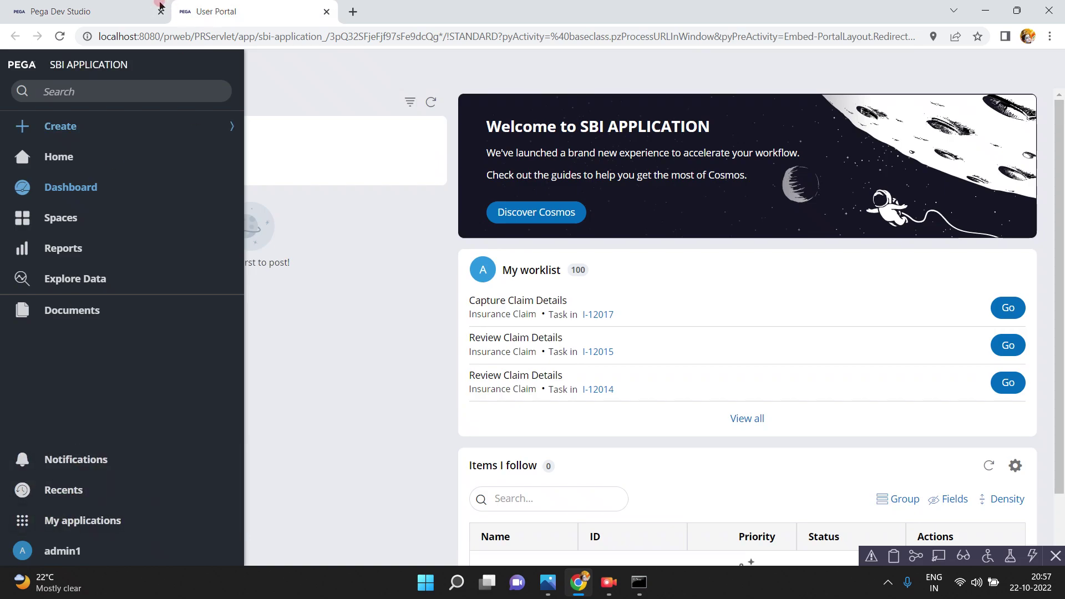
Return to the PortalNavigation section and open the navigation rule used by the first menu in layout 1.2.
click(94, 12)
click(100, 83)
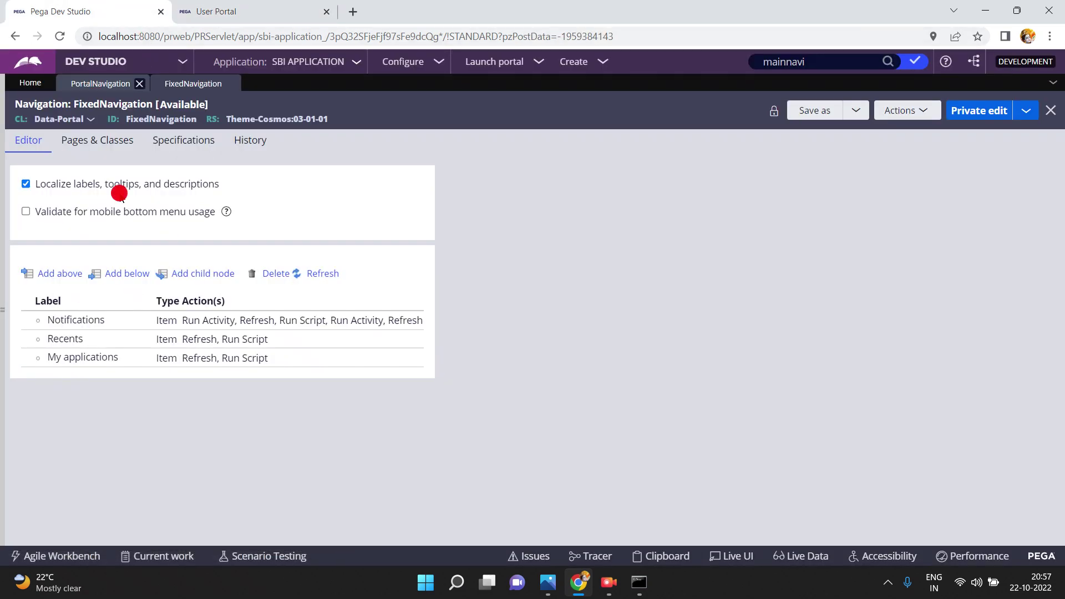
click(350, 514)
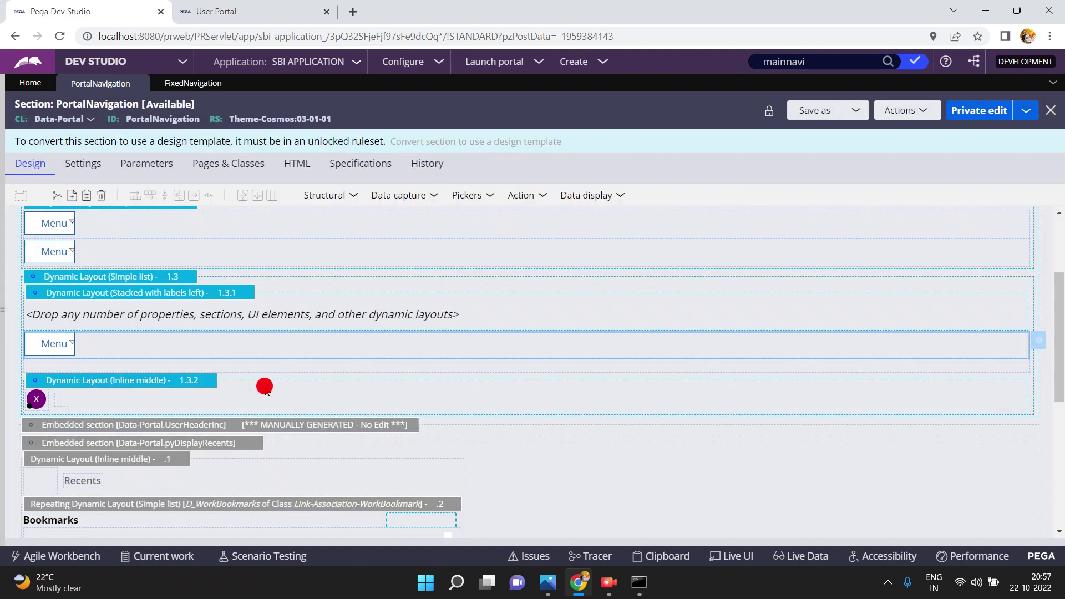
double_click(145, 227)
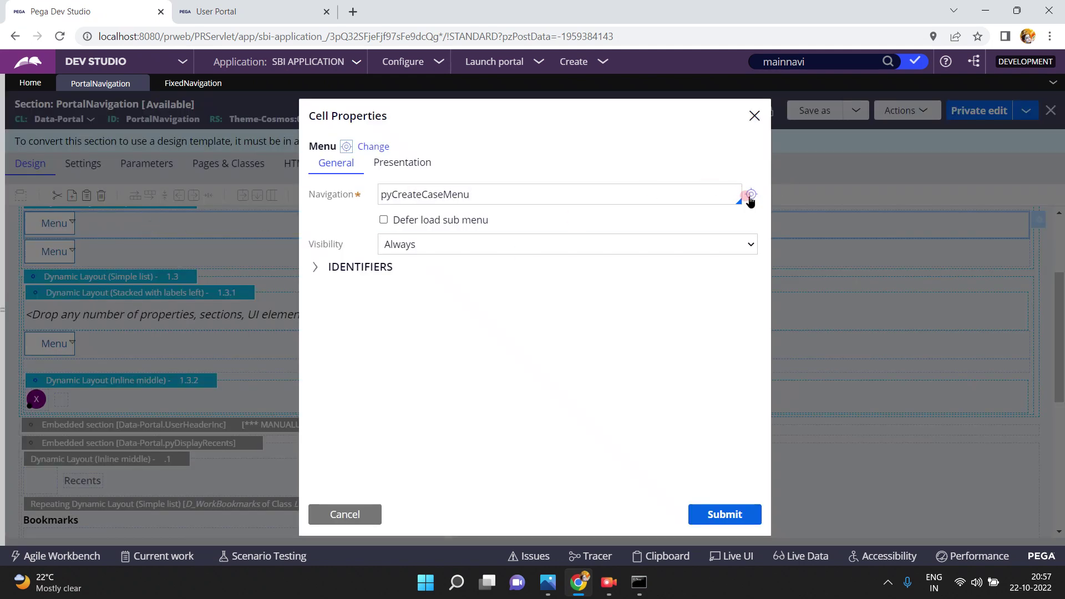
click(753, 197)
Examine the .pyLabel item list under the Create node and the data page that sources its PageList/Group.
click(72, 348)
click(70, 320)
click(149, 345)
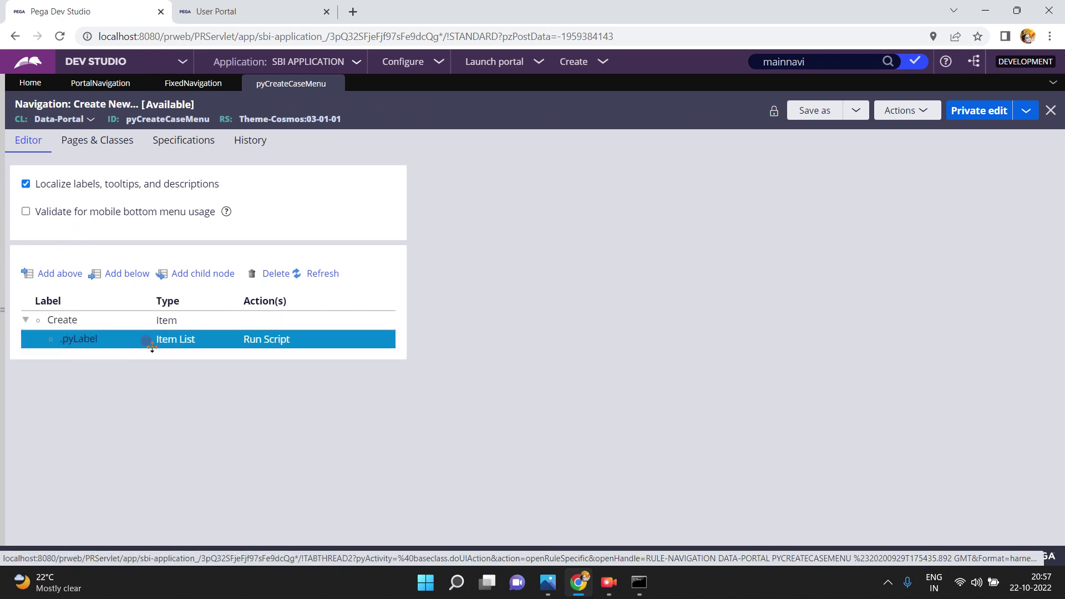
click(176, 343)
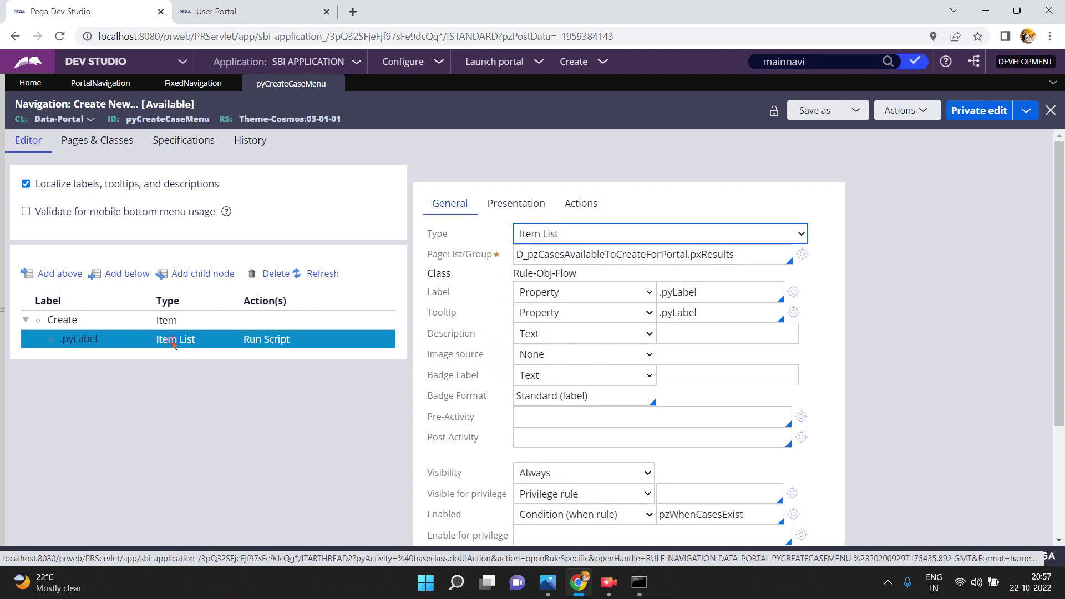
click(519, 254)
click(176, 347)
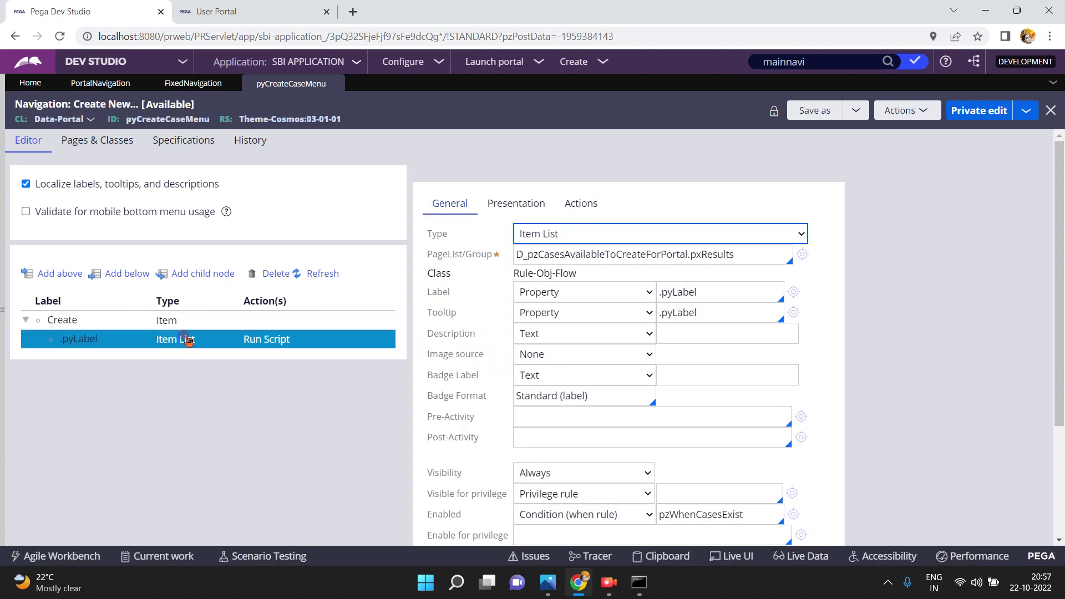
click(287, 320)
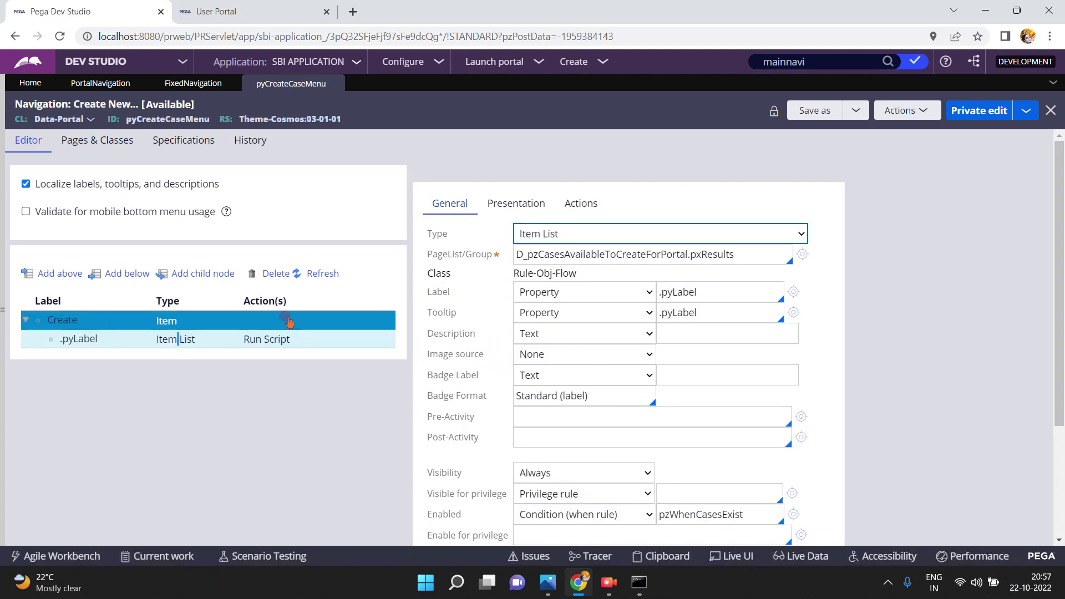
click(510, 249)
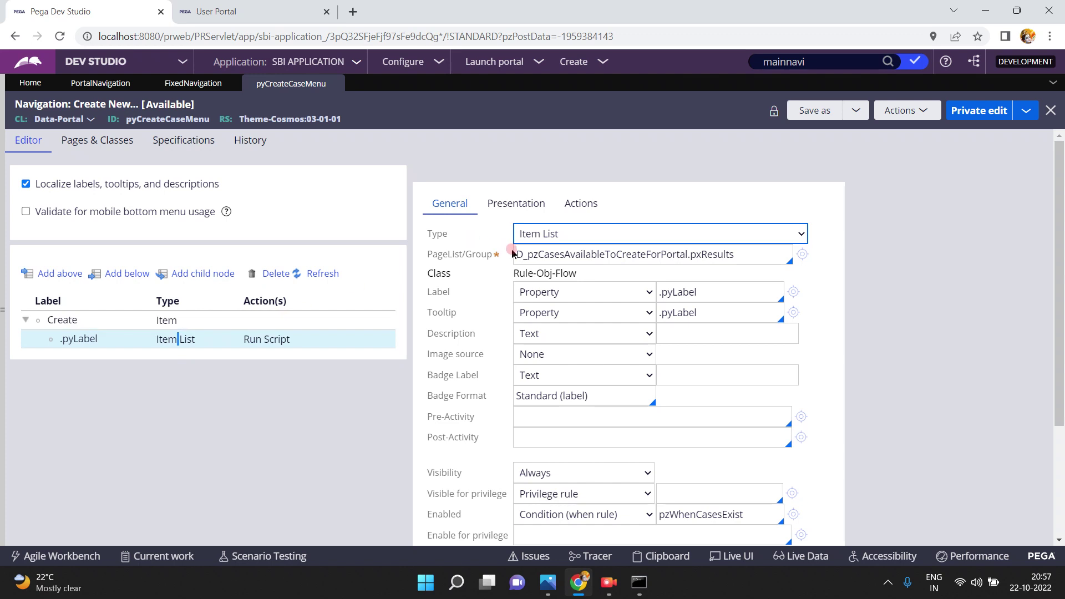
drag(518, 254, 688, 250)
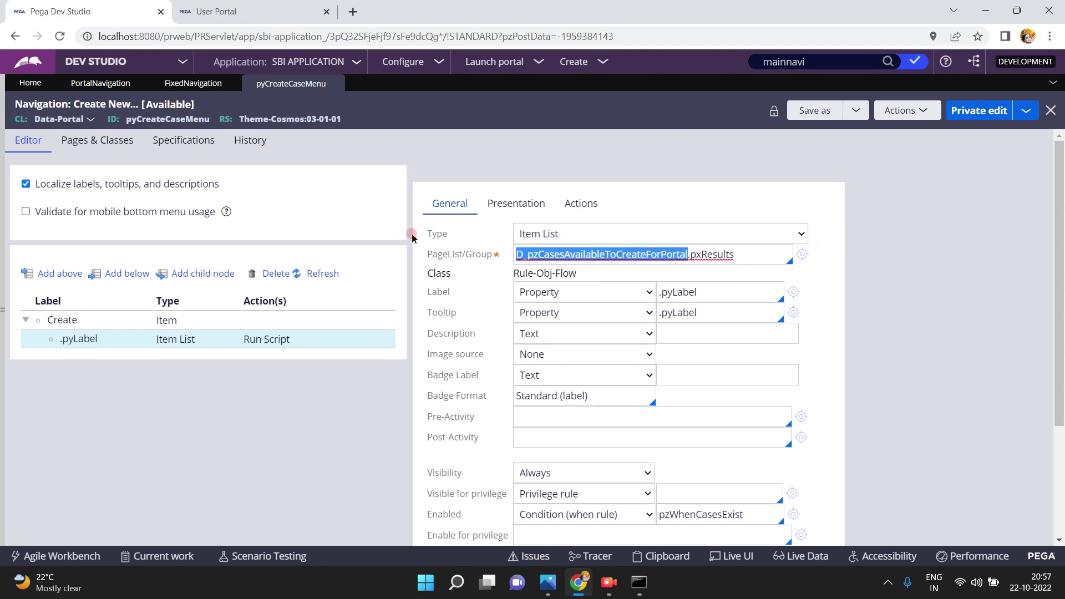
Close the create case menu rule and open the navigation rule used by the second menu in layout 1.2.
click(335, 84)
click(720, 355)
click(345, 514)
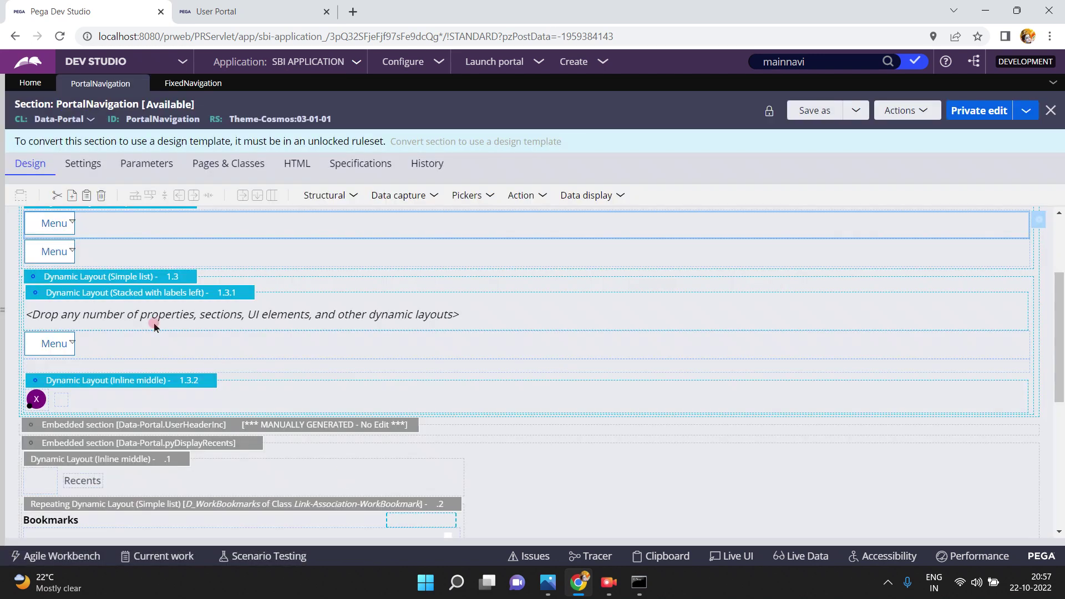
double_click(112, 250)
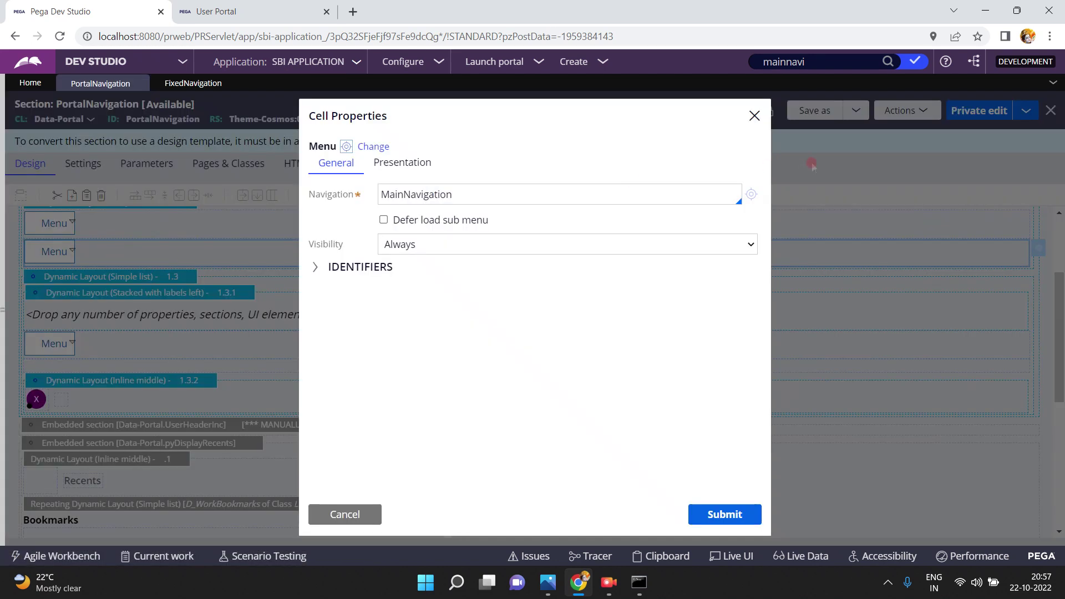
click(746, 195)
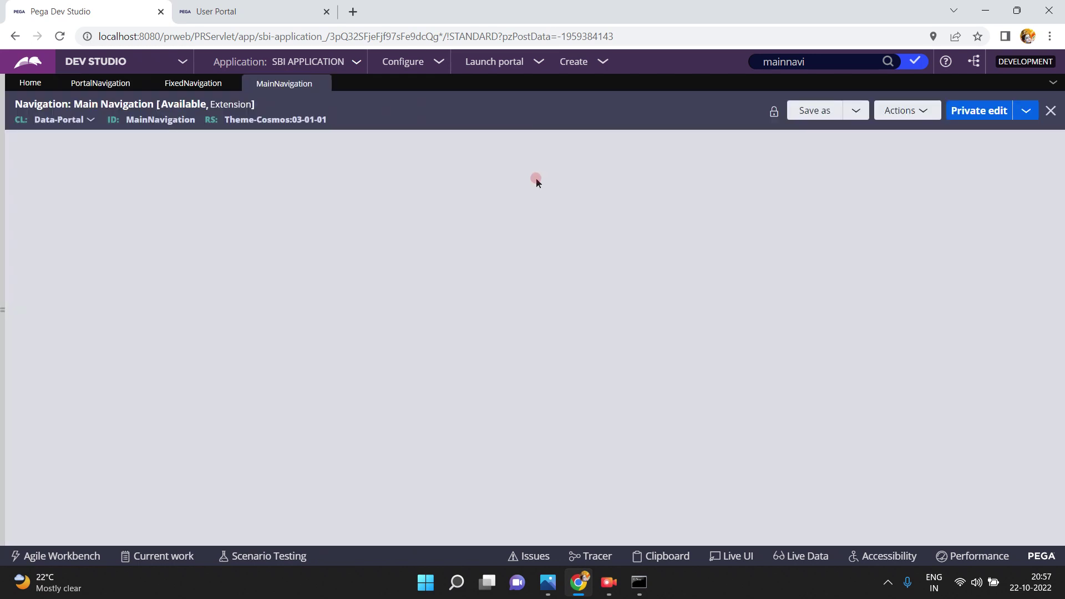
Open the dynamic navigation rule referenced in MainNavigation, compare it with the portal menu, and show its .pyLabel item list properties.
click(136, 325)
click(113, 321)
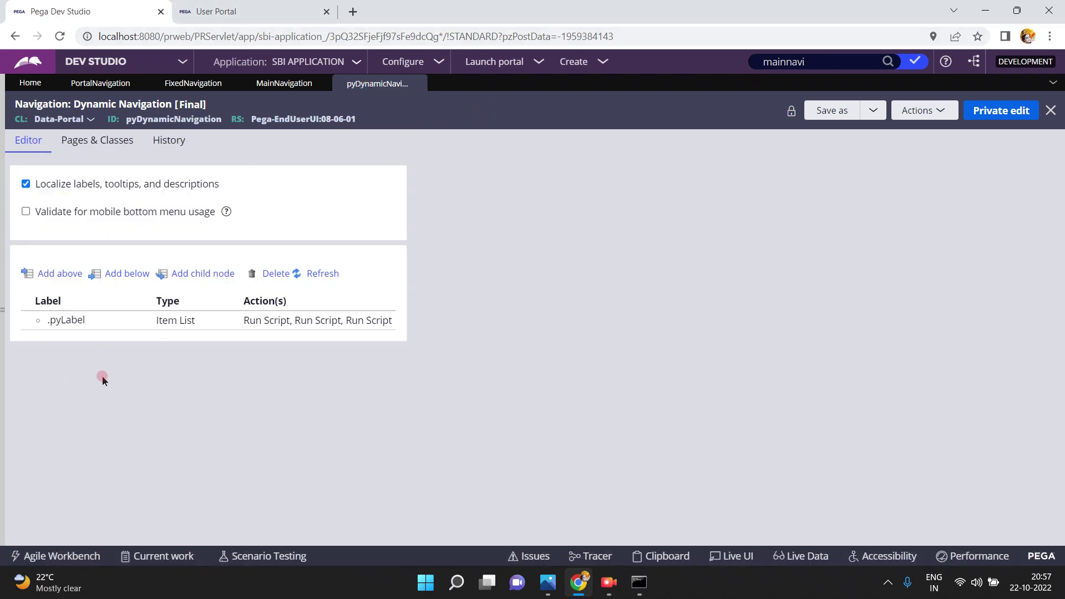
click(260, 8)
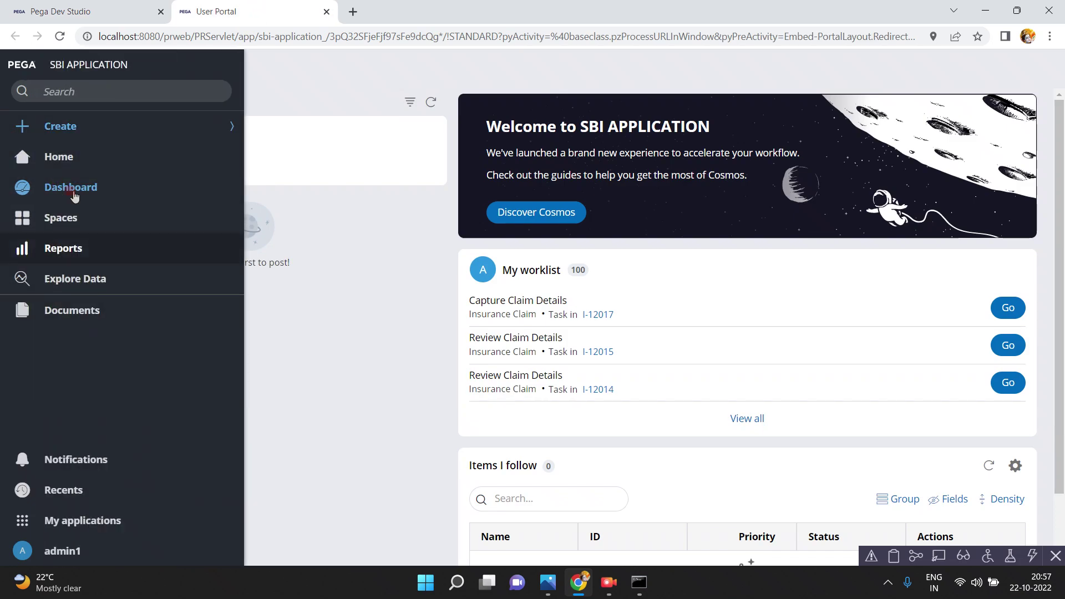
click(106, 10)
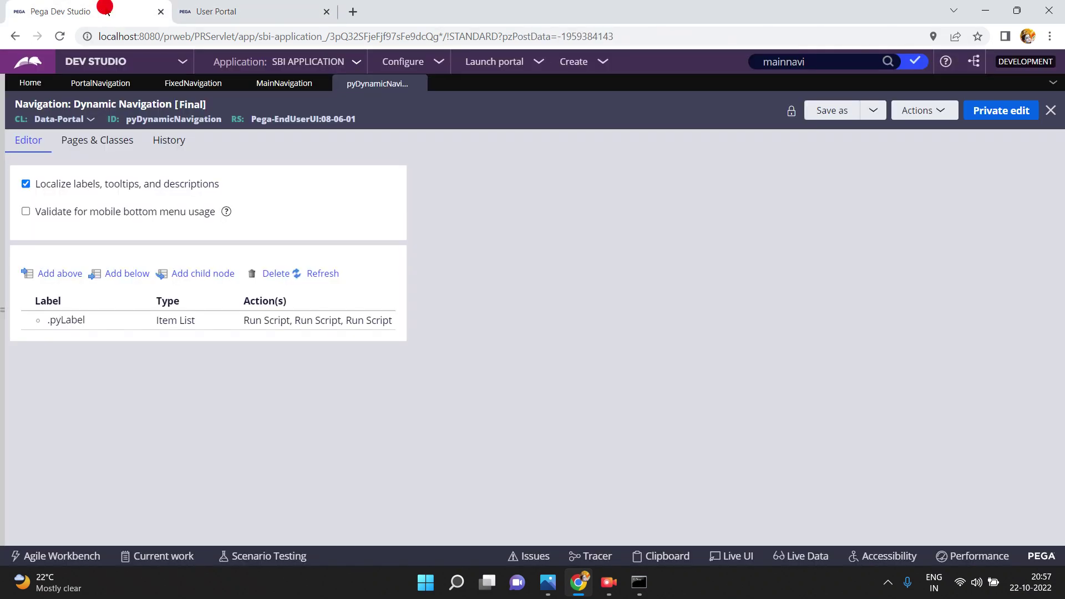
click(170, 321)
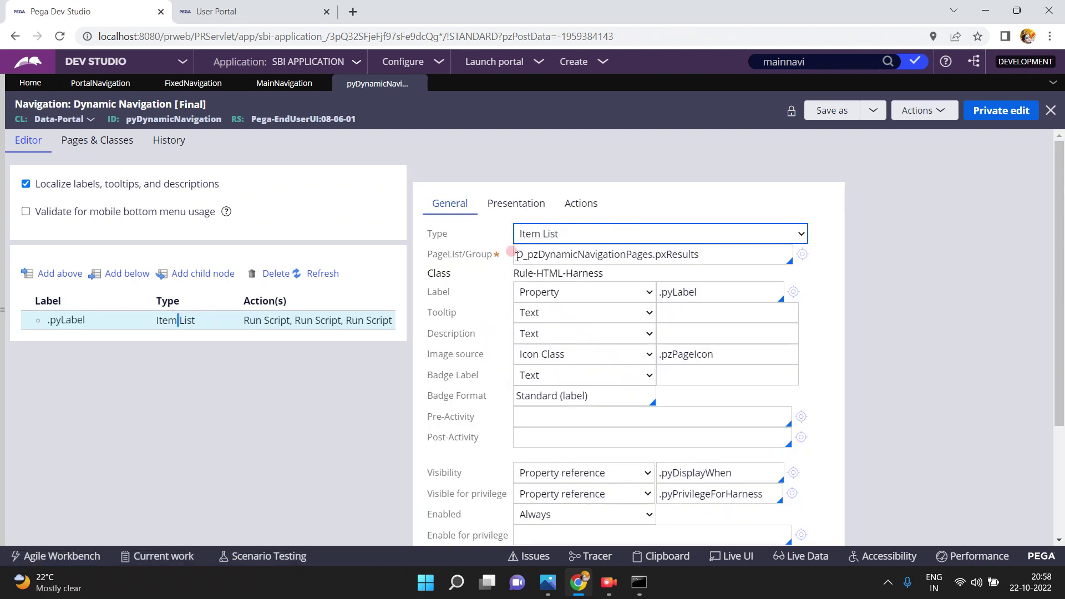
Switch from Dev Studio to App Studio and open the navigation settings of the User Portal channel.
drag(516, 254, 649, 251)
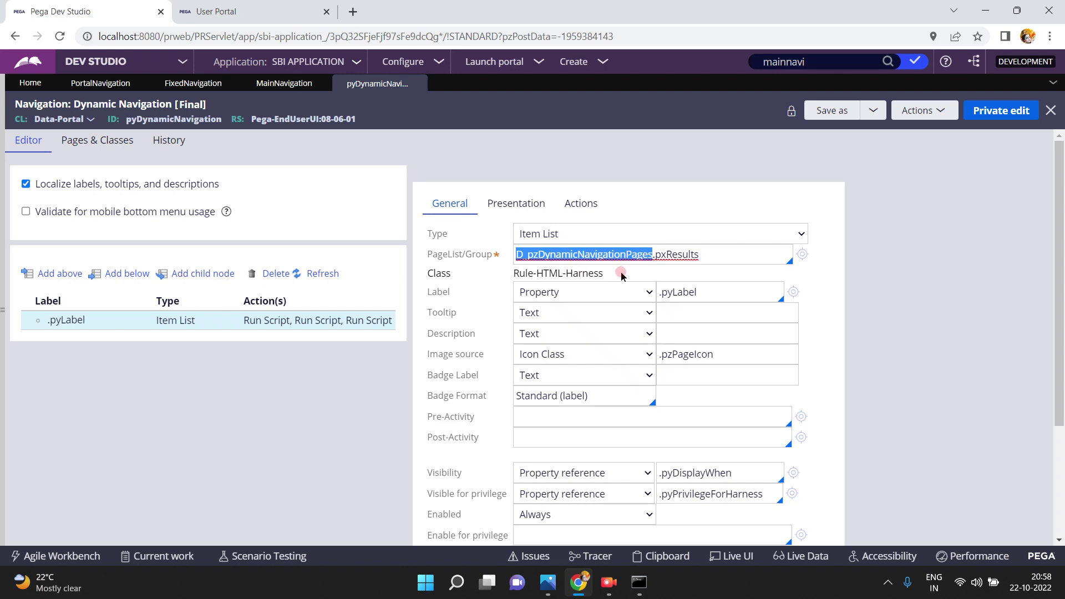
click(182, 62)
click(96, 86)
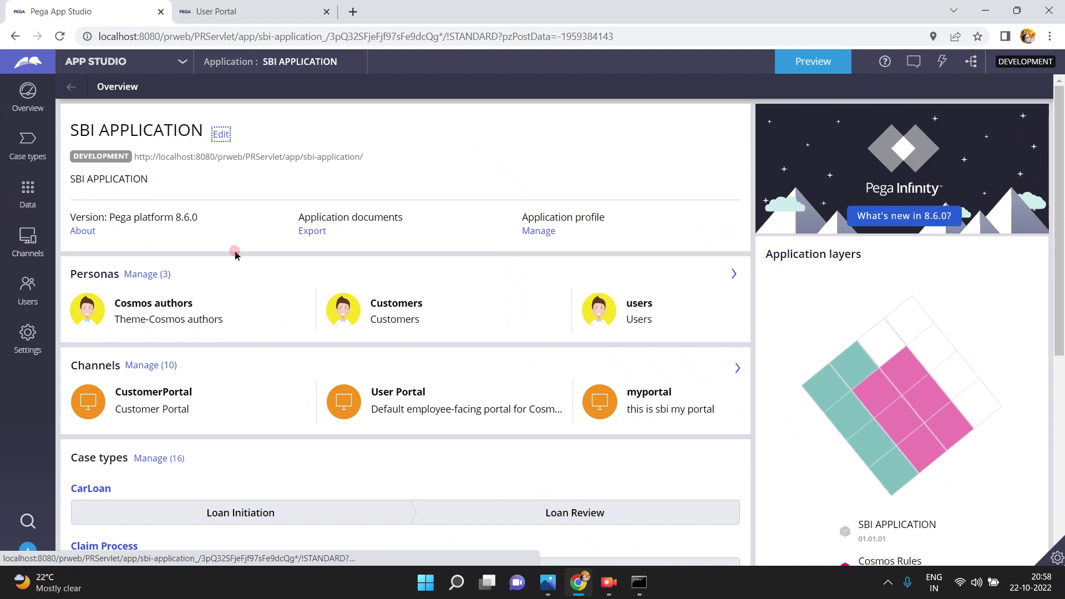
click(354, 424)
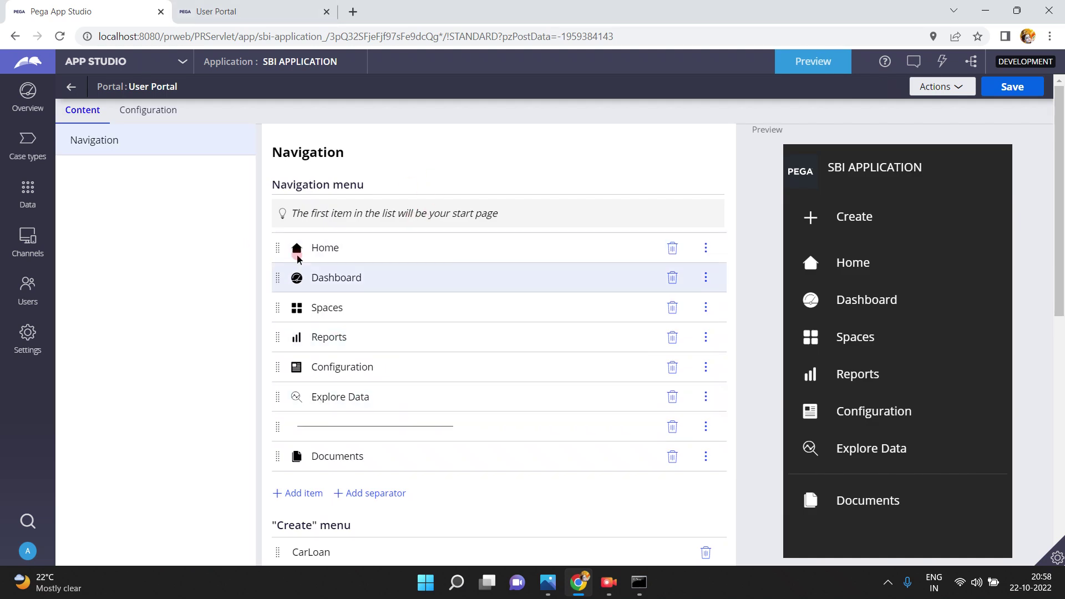
Remove the Documents item and its separator from the navigation menu, and add the Cases in Tree item.
scroll(355, 333, down, 1)
click(672, 389)
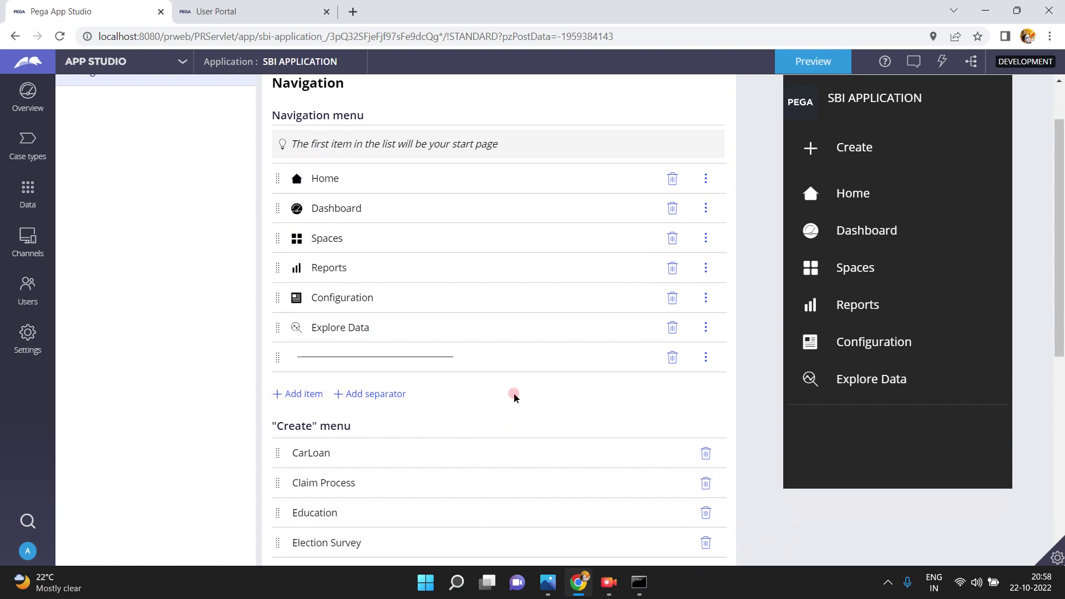
click(672, 357)
click(255, 12)
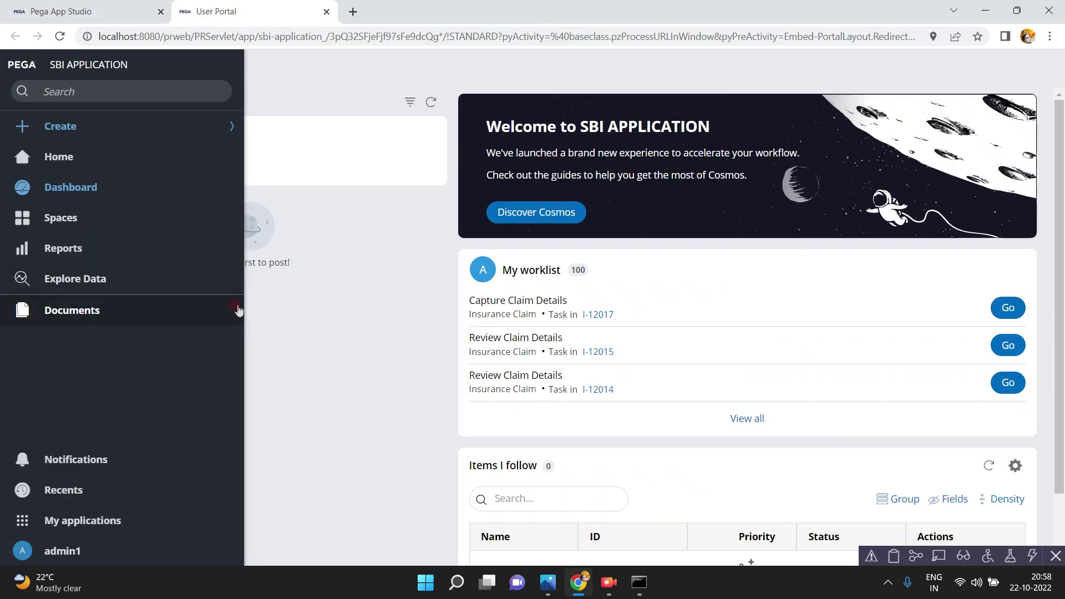
click(97, 13)
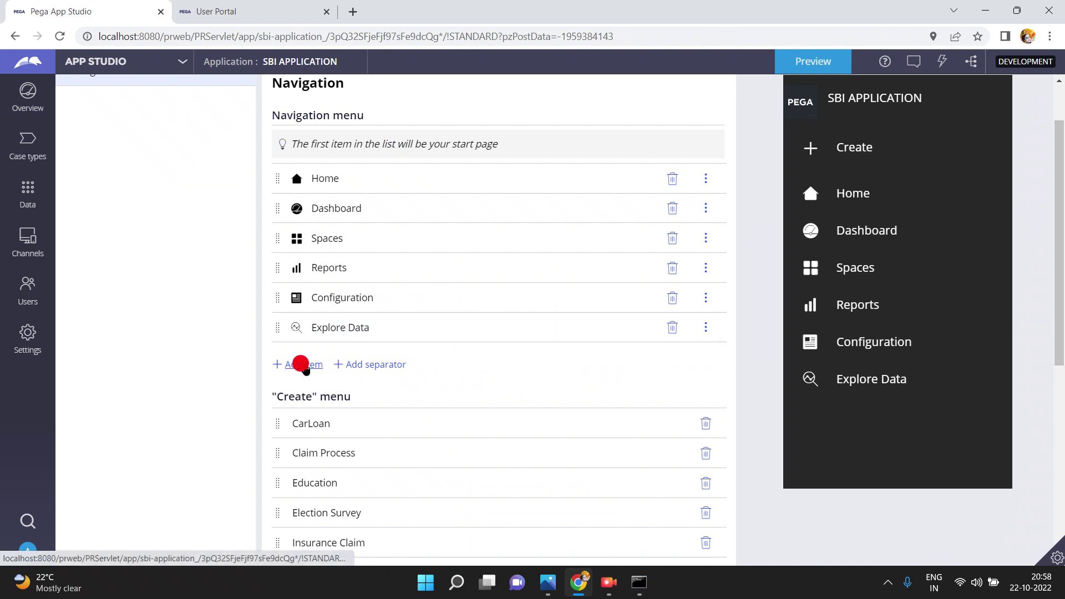
click(303, 365)
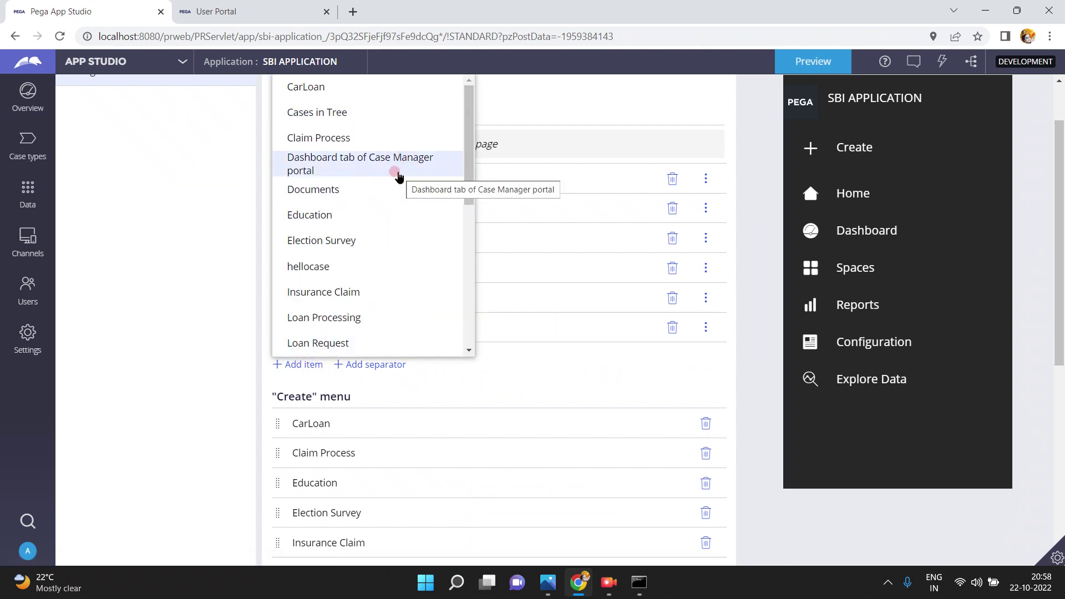
click(316, 115)
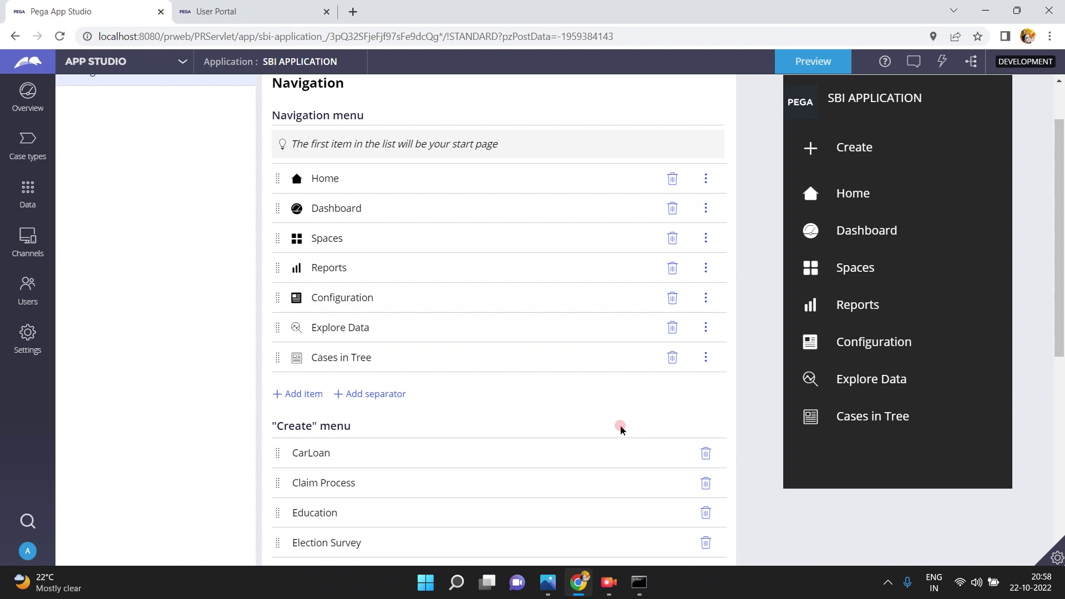
Remove the case types my training, mycase, productcase, sample survey and SampleCase from the portal's Create menu.
scroll(622, 431, down, 7)
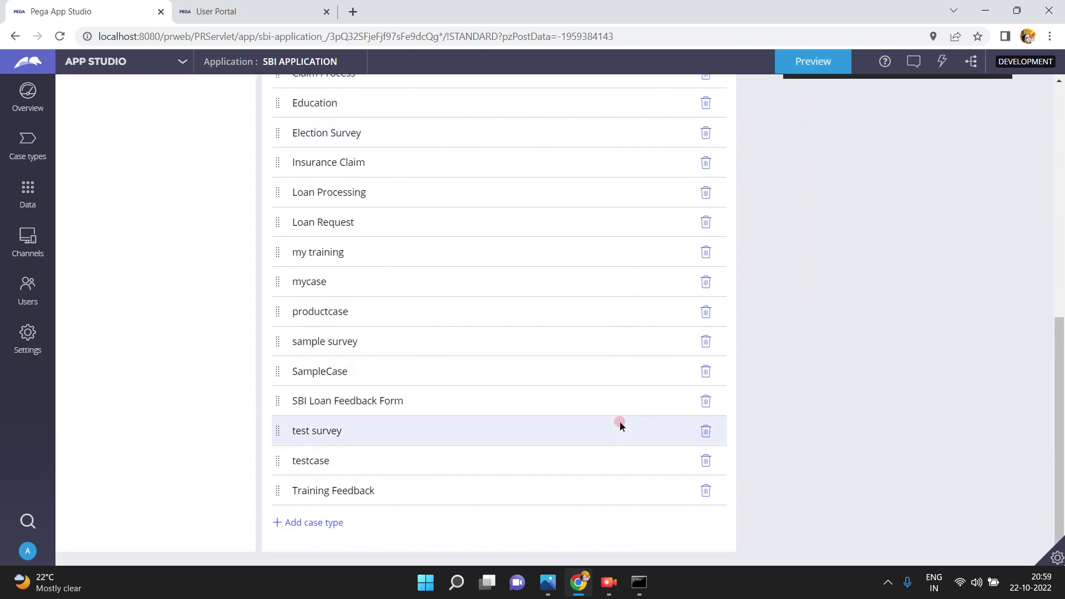
scroll(626, 438, up, 5)
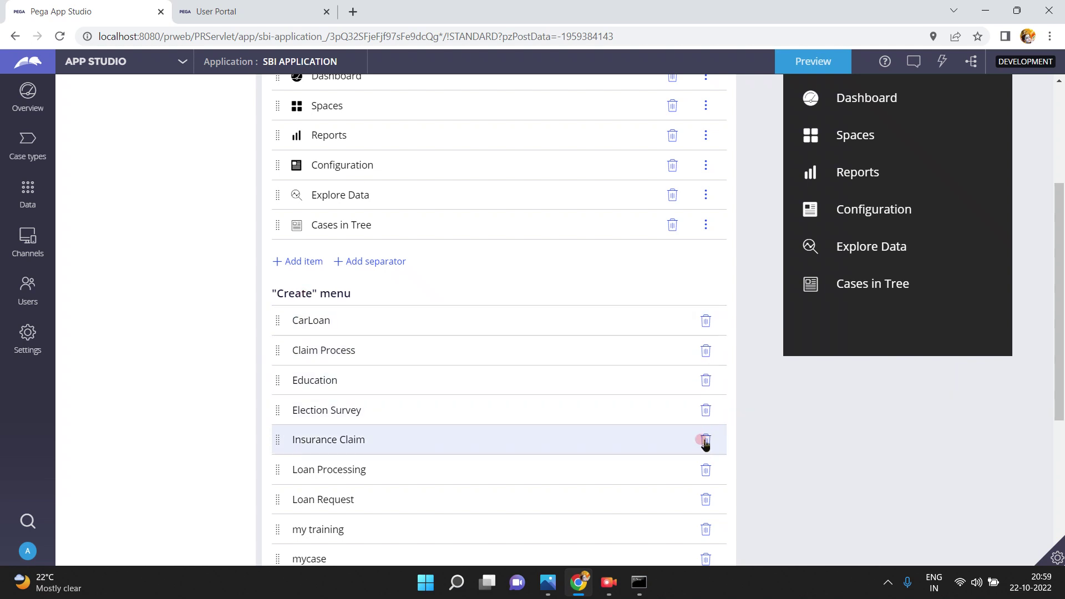
scroll(713, 425, down, 4)
click(705, 381)
click(703, 413)
click(705, 379)
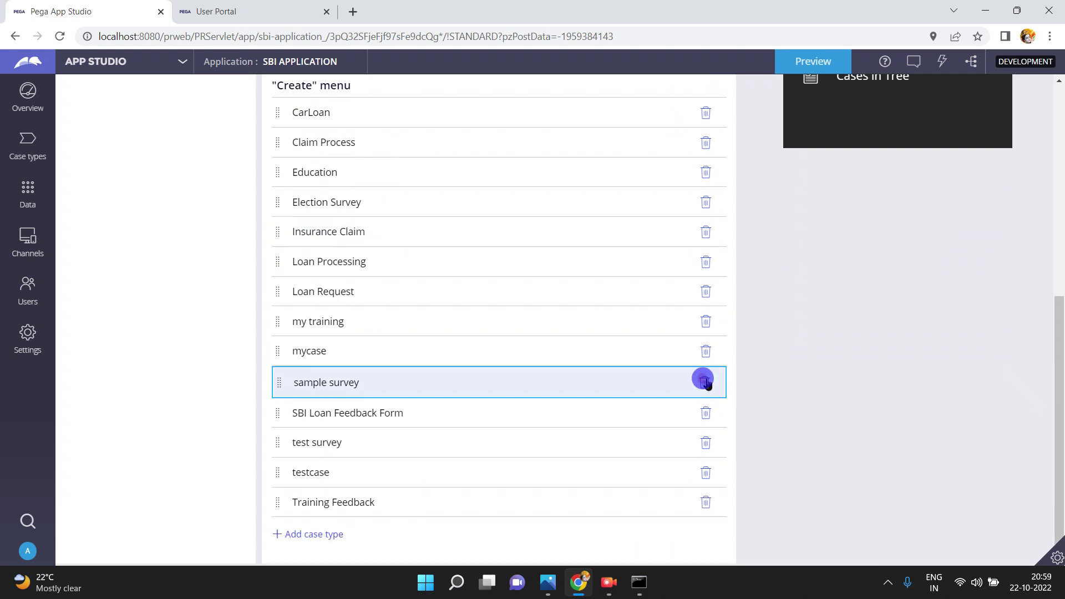
click(705, 375)
click(706, 371)
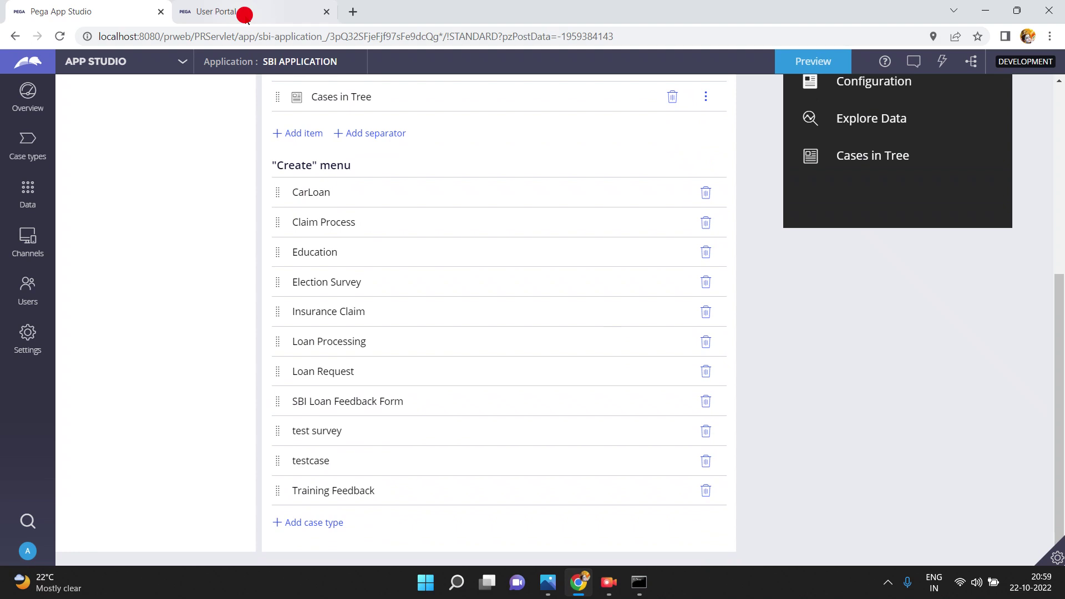
Examine the case types listed under Create in the running user portal.
click(210, 12)
click(224, 123)
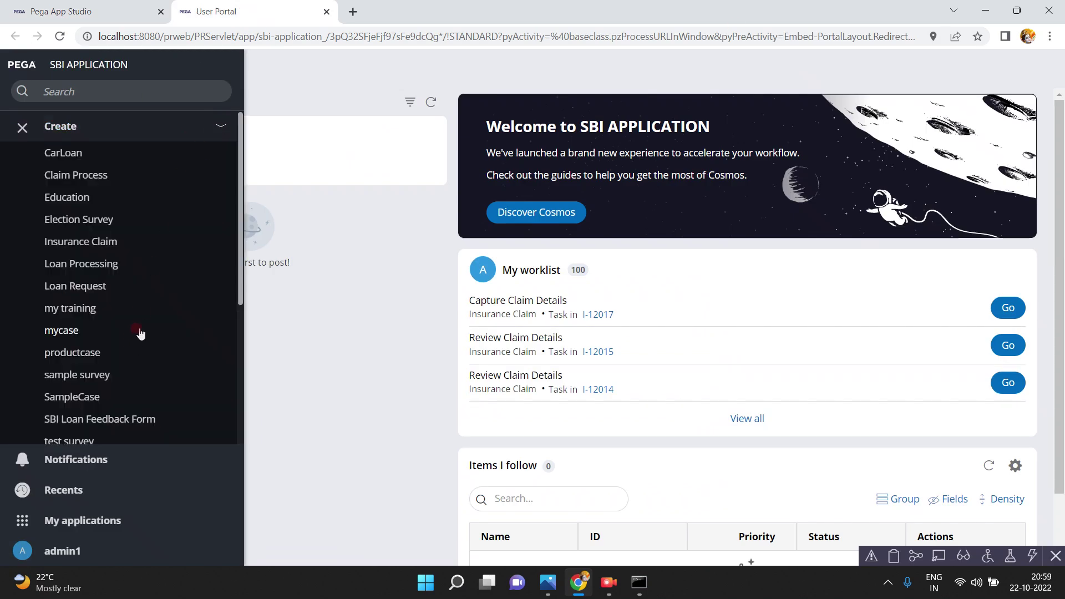
scroll(140, 332, down, 4)
scroll(82, 371, up, 3)
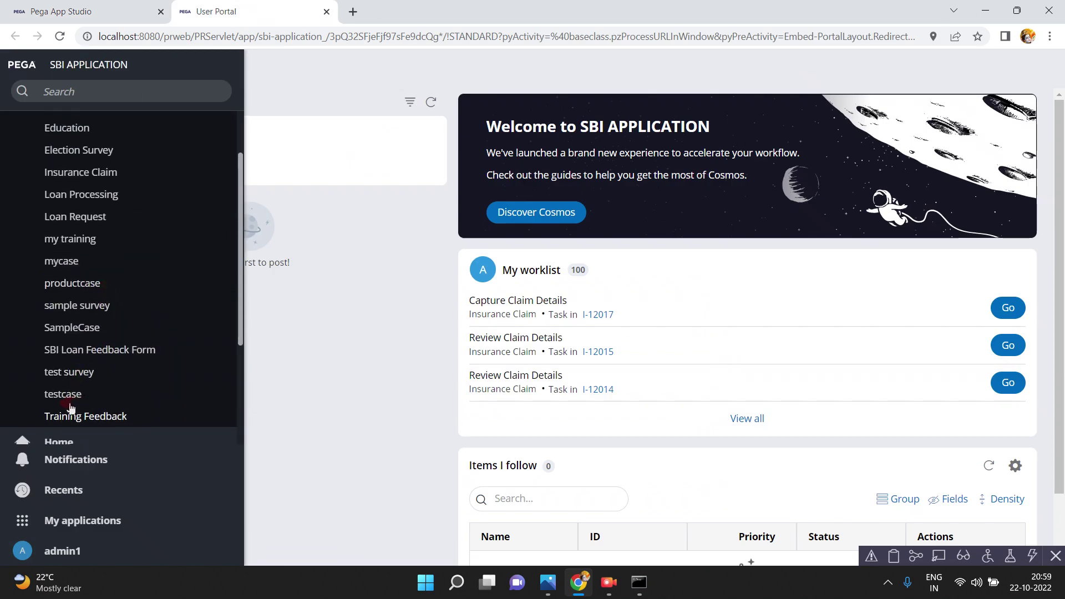
Return to App Studio and remove test survey and testcase from the Create menu.
click(108, 17)
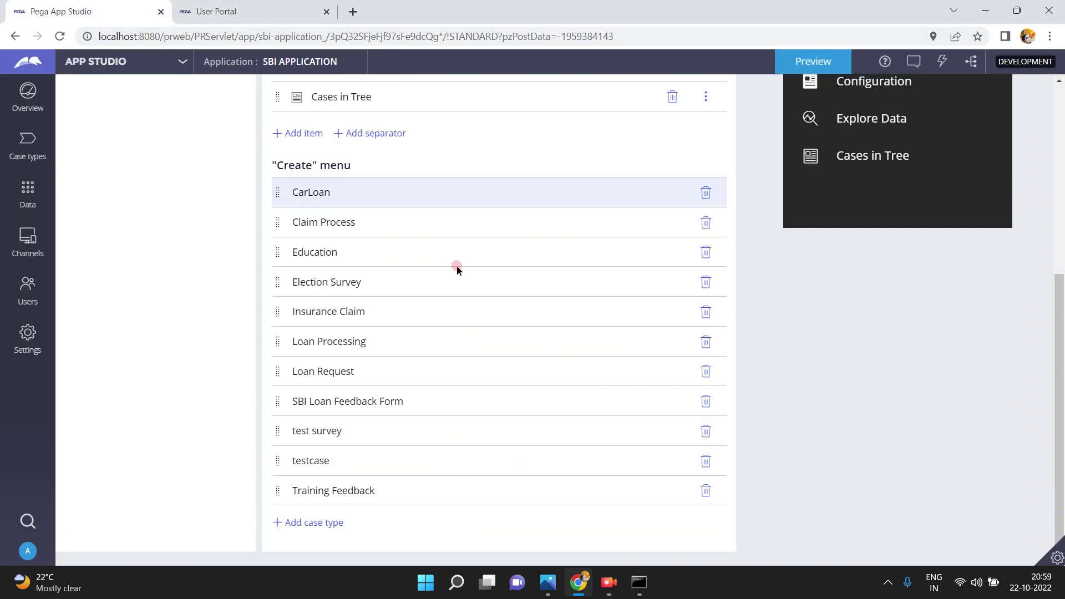
click(706, 431)
click(705, 460)
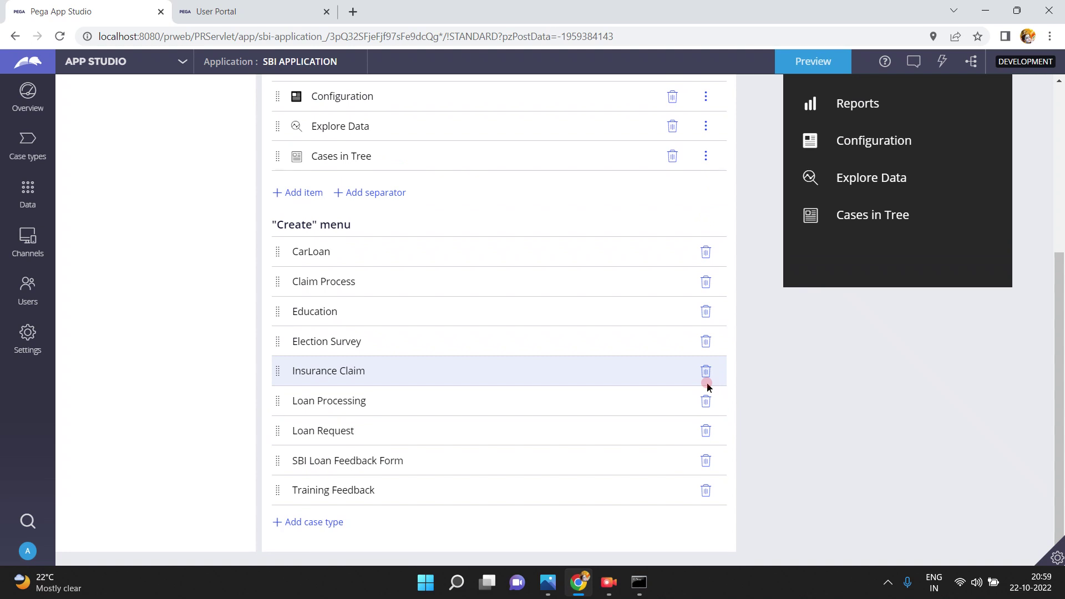
scroll(167, 286, up, 5)
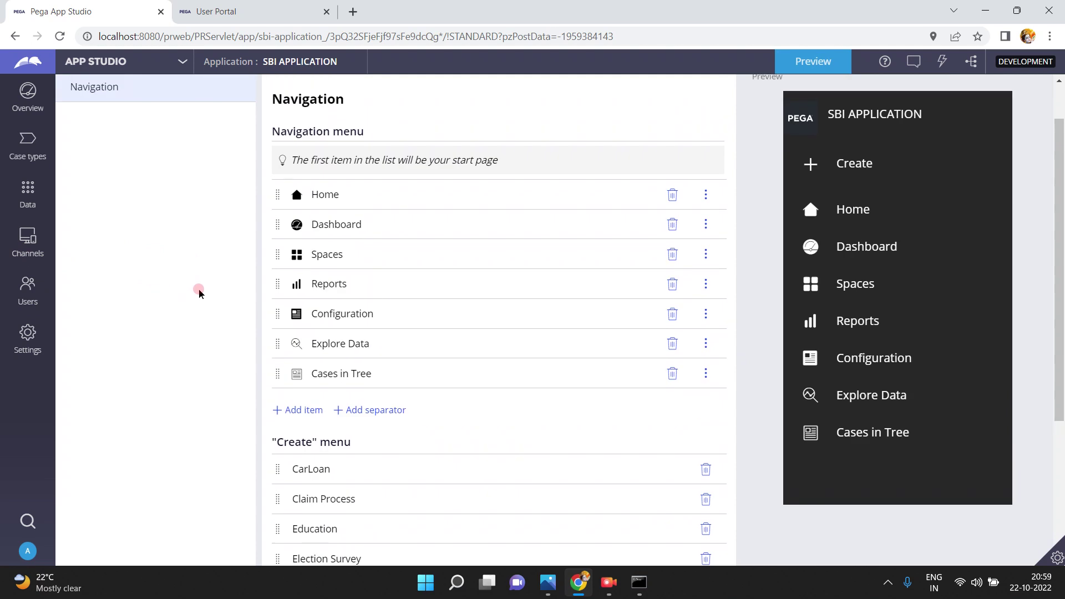
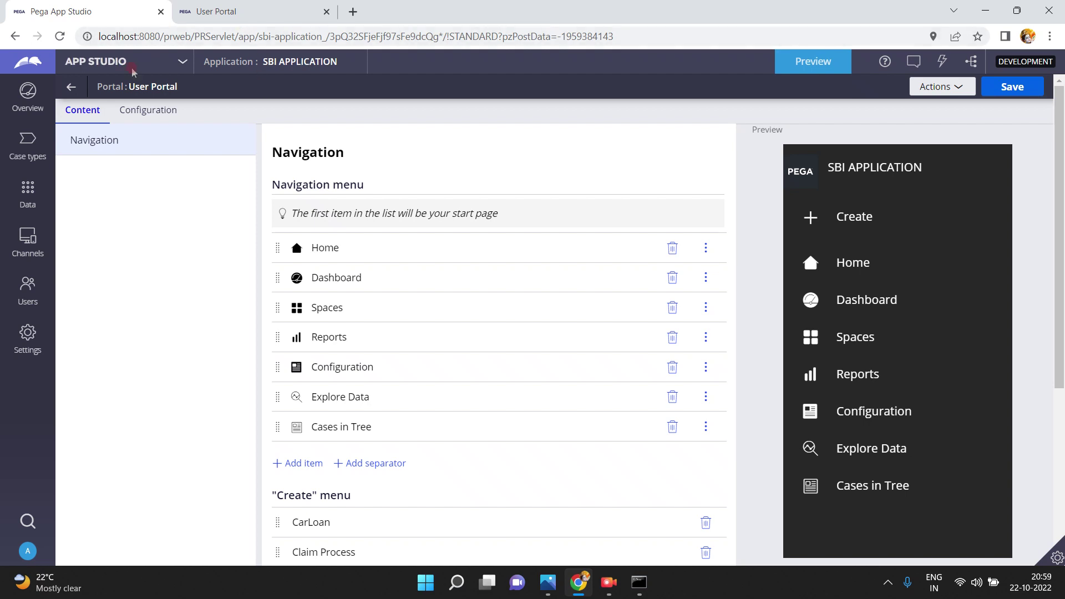
Review the User Portal's navigation and Create menu content, along with its name, logo, header and persona configuration.
scroll(360, 332, down, 5)
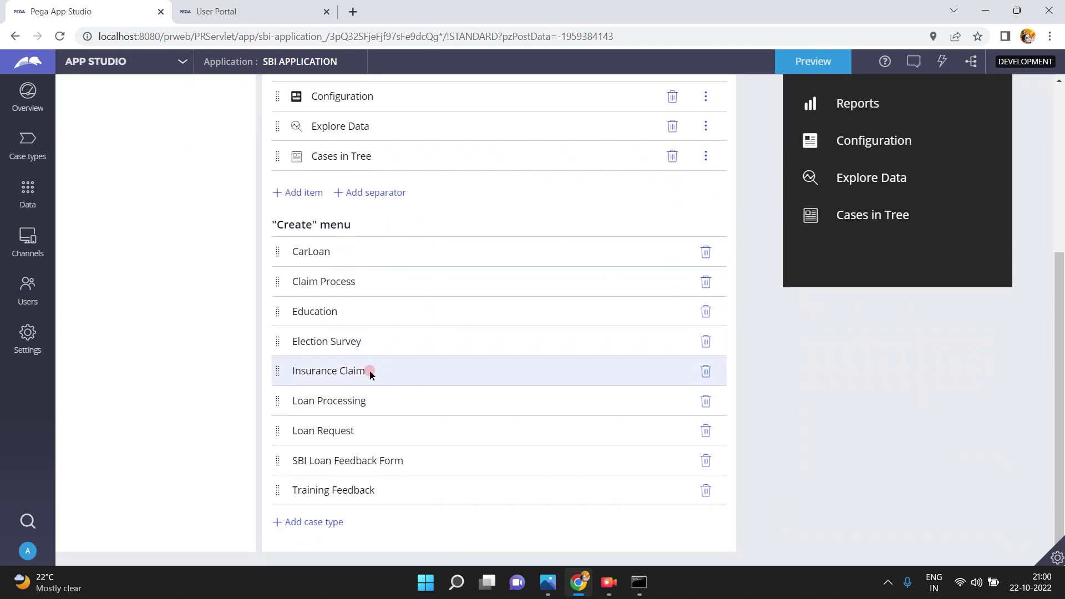
scroll(372, 374, up, 5)
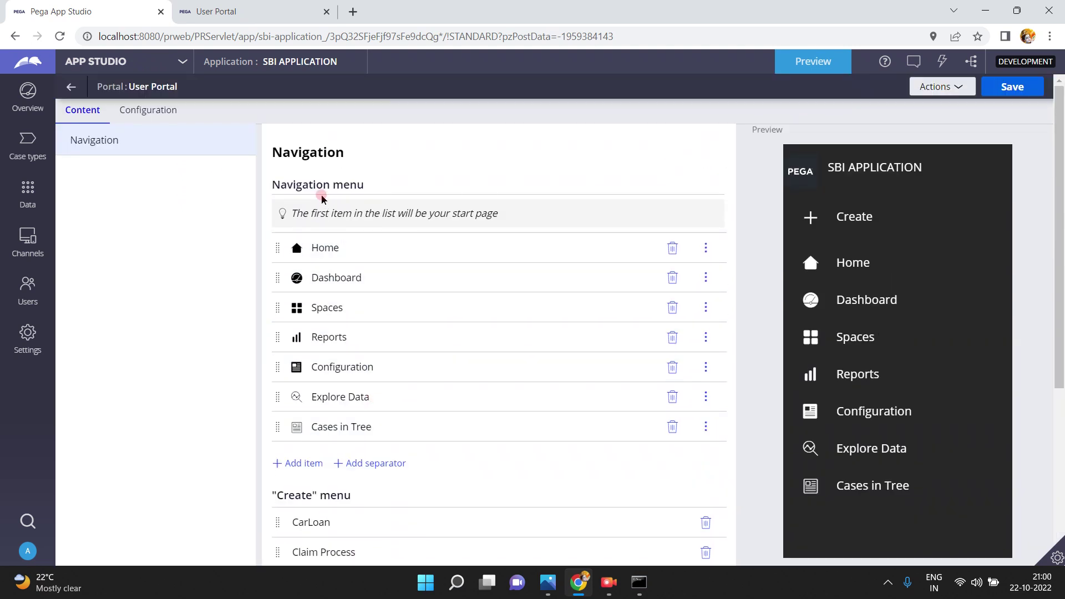
click(149, 110)
click(229, 322)
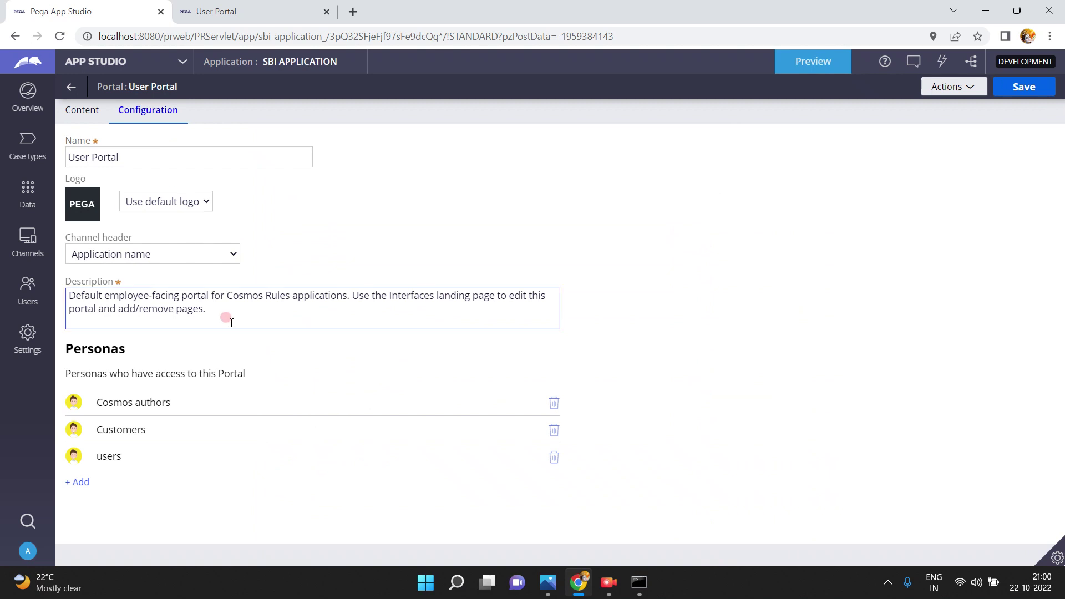
click(80, 110)
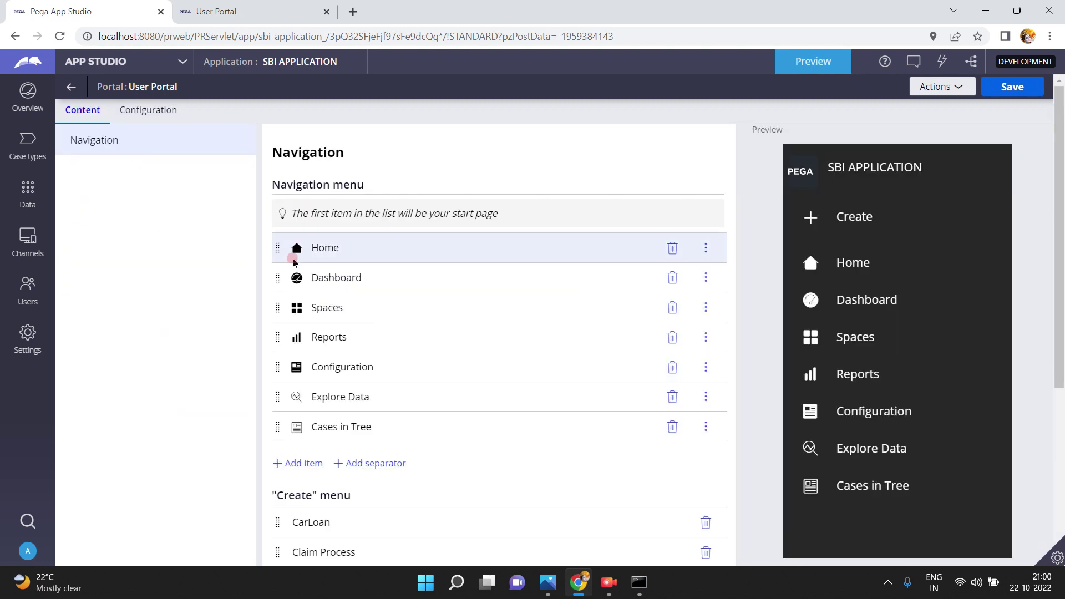
scroll(330, 310, down, 5)
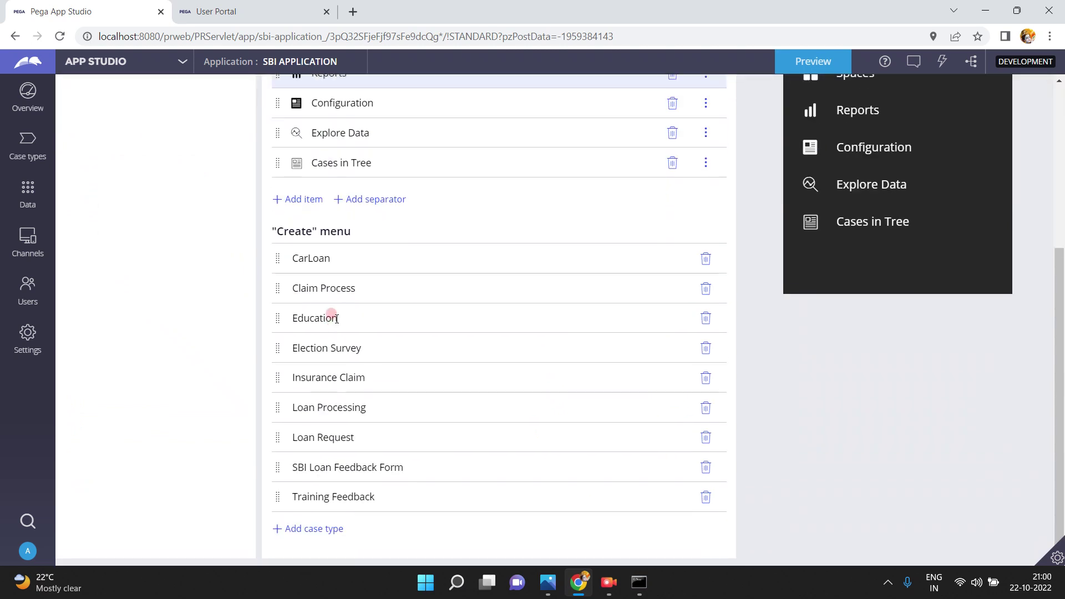
scroll(333, 321, up, 5)
click(936, 86)
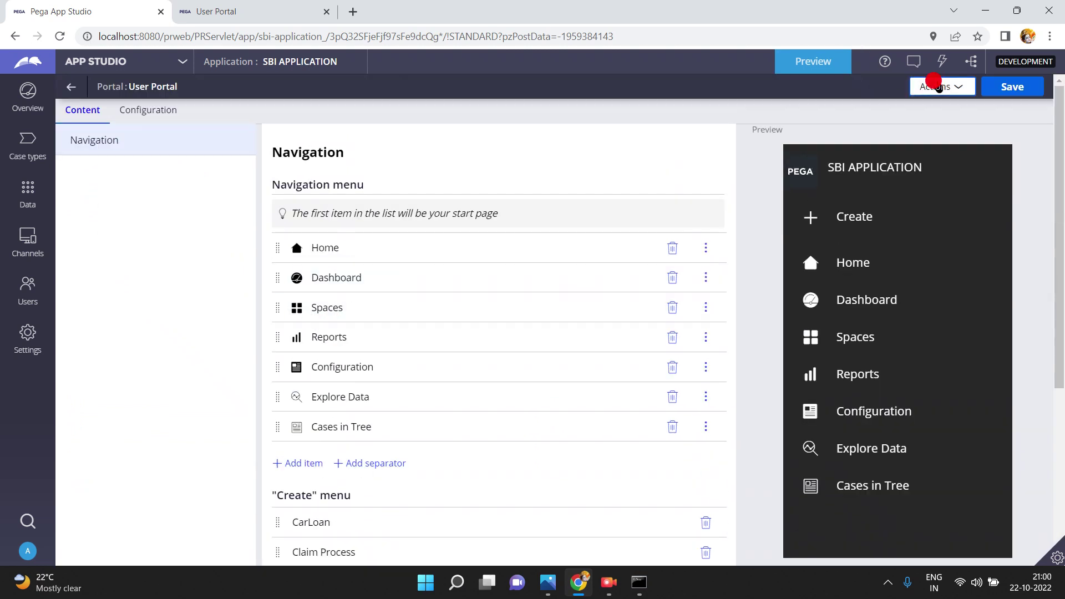
click(584, 104)
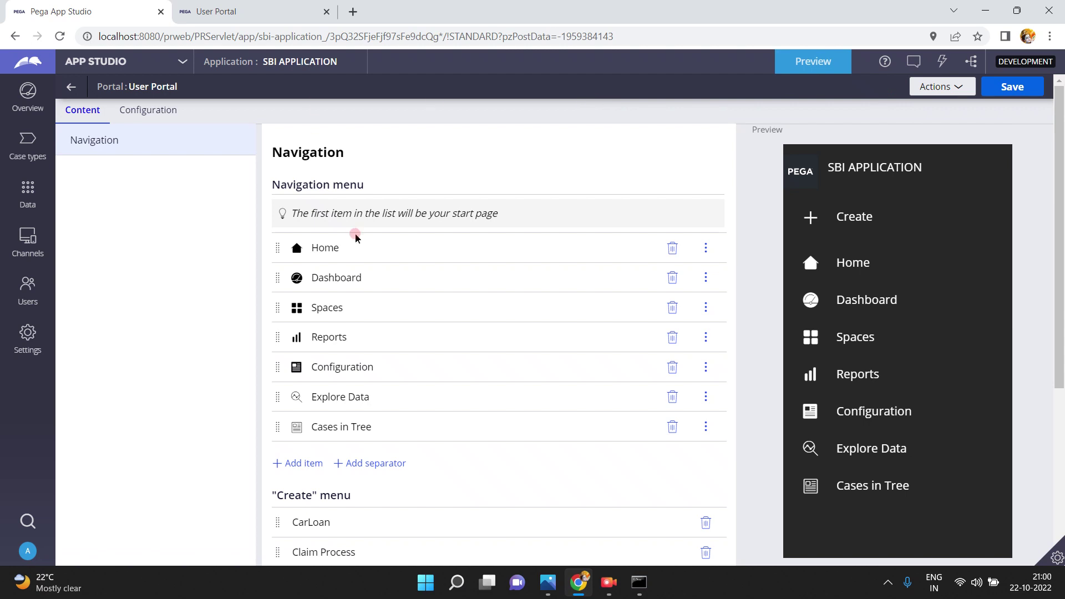
Reload the running user portal and check its left navigation for the edited menu items.
click(218, 11)
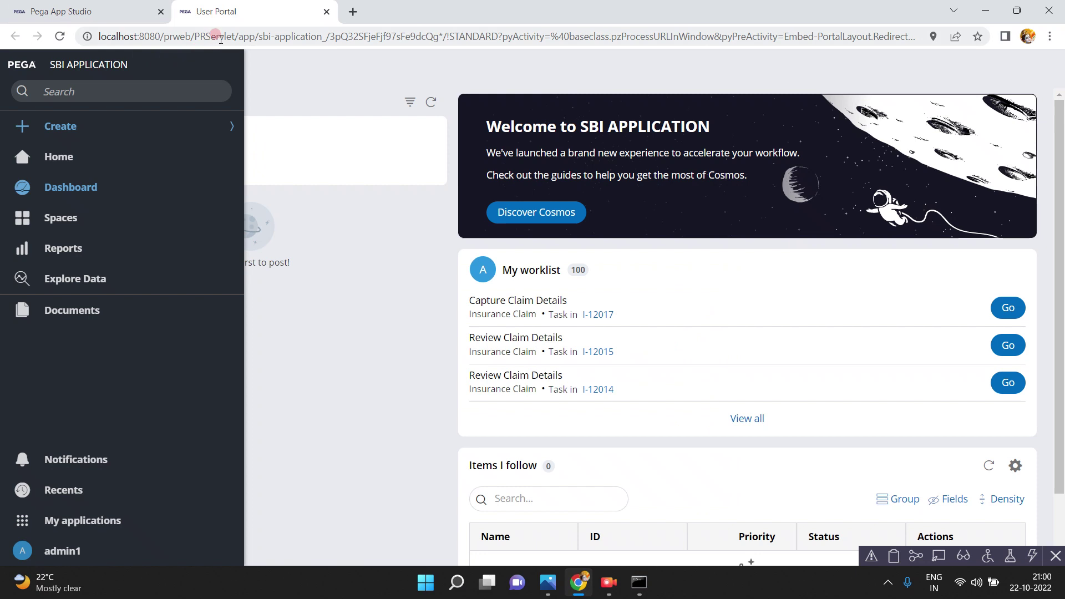
click(59, 38)
click(351, 252)
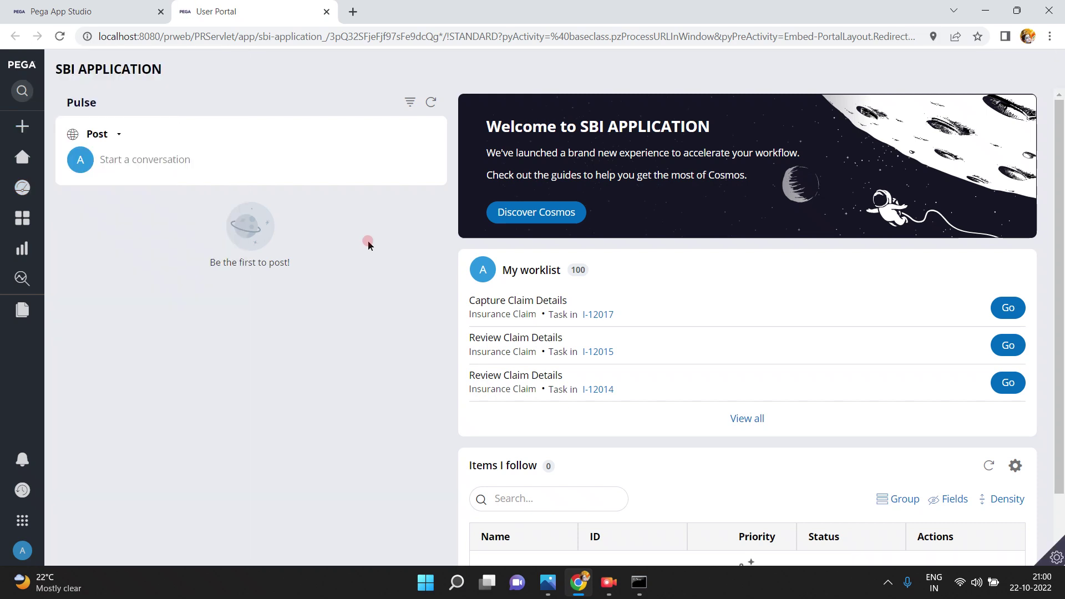
mouse_move(20, 127)
click(60, 216)
click(73, 323)
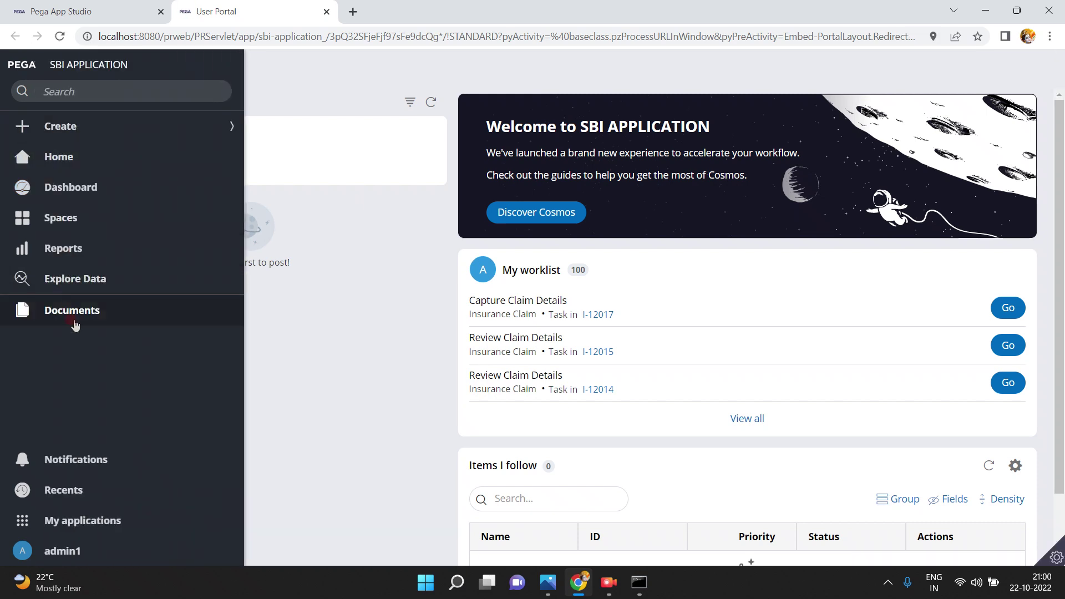
Close the running user portal and switch from App Studio back to Dev Studio.
click(70, 11)
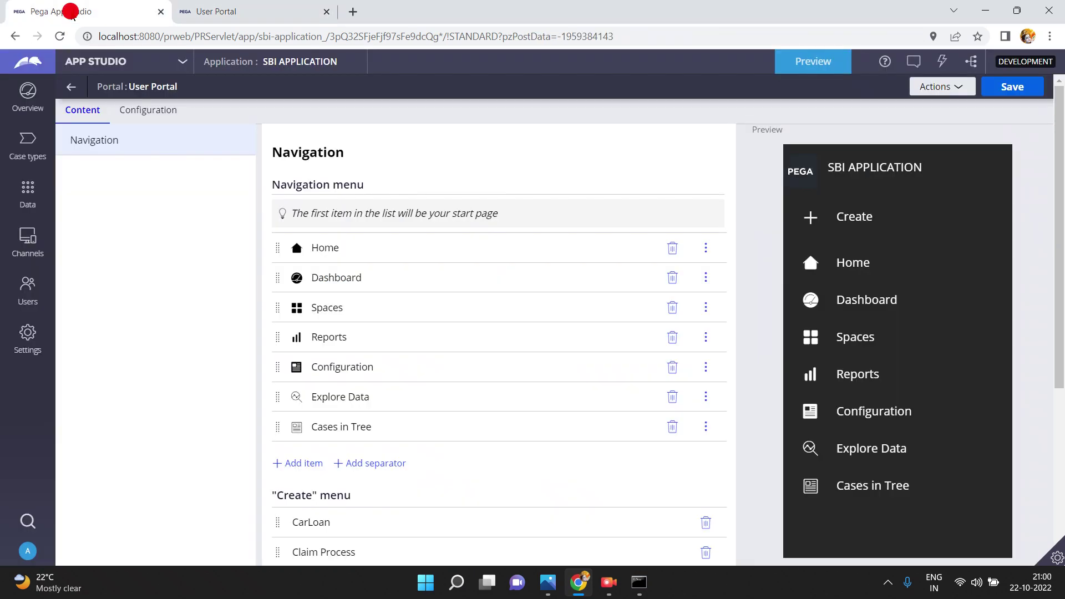
click(326, 11)
click(183, 61)
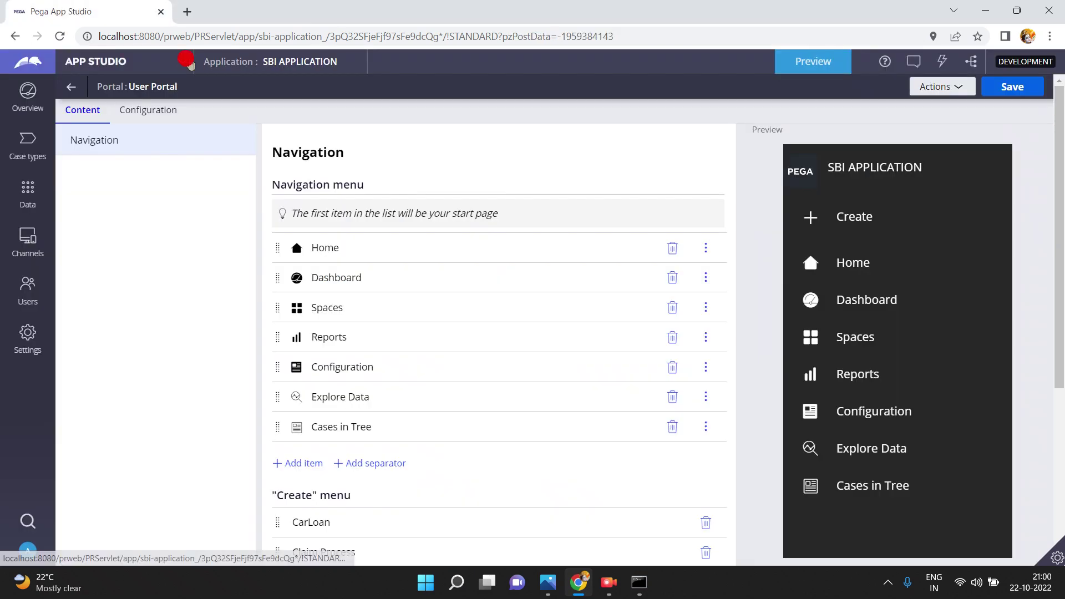
click(108, 117)
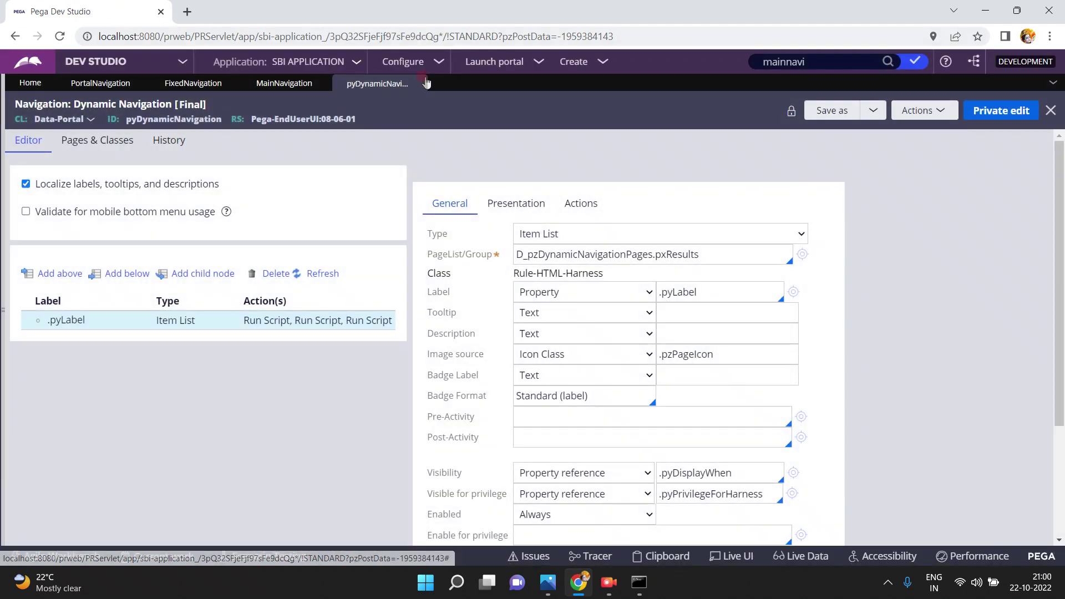
Launch the User Portal to check its navigation and Cases in Tree page, and return to Dev Studio.
click(537, 61)
click(552, 93)
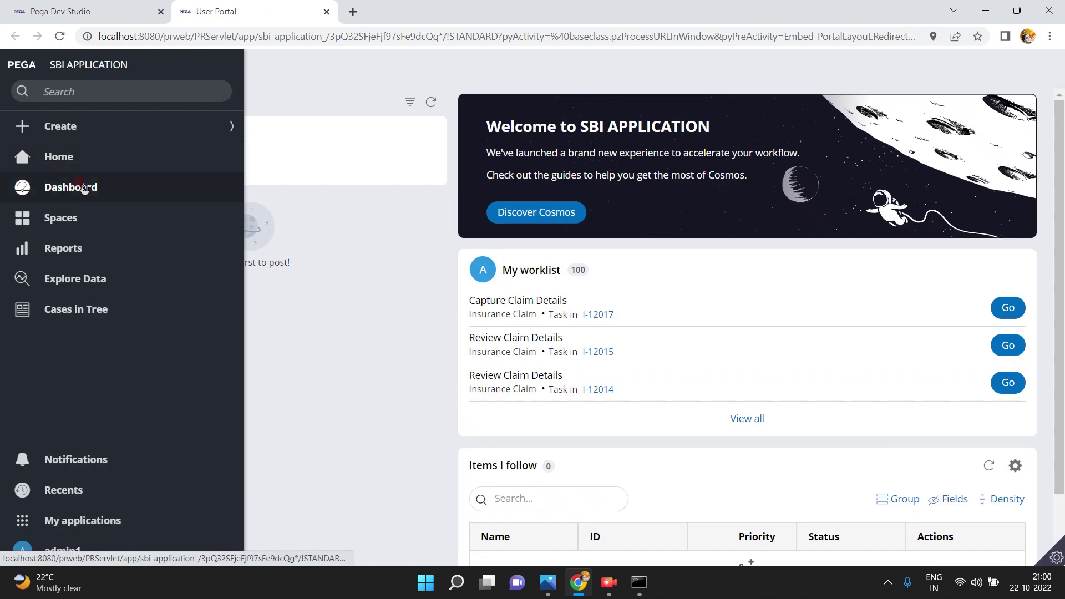
click(81, 314)
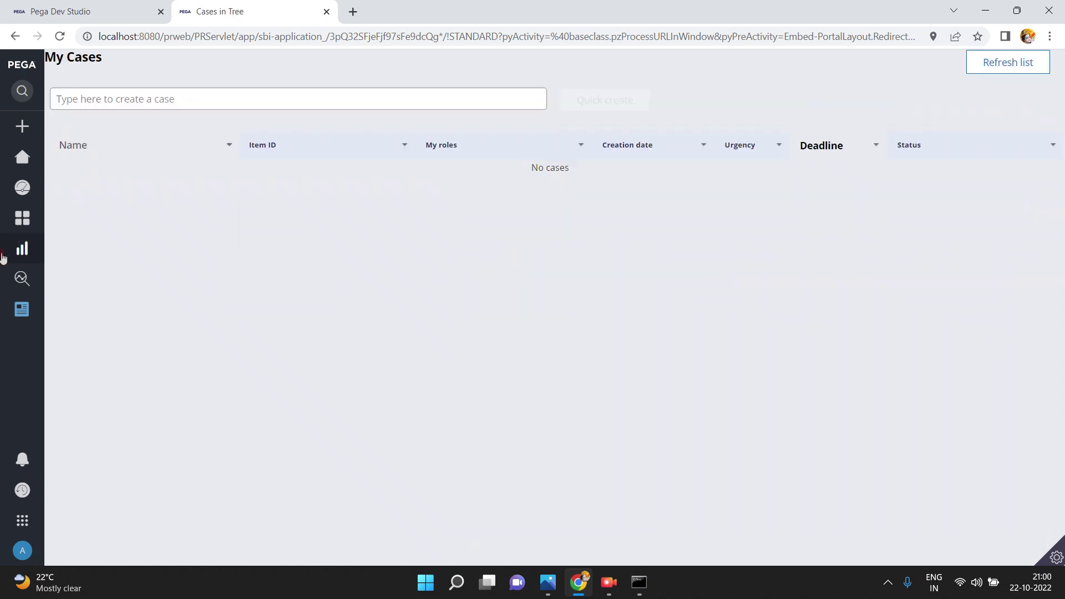
mouse_move(2, 257)
mouse_move(2, 395)
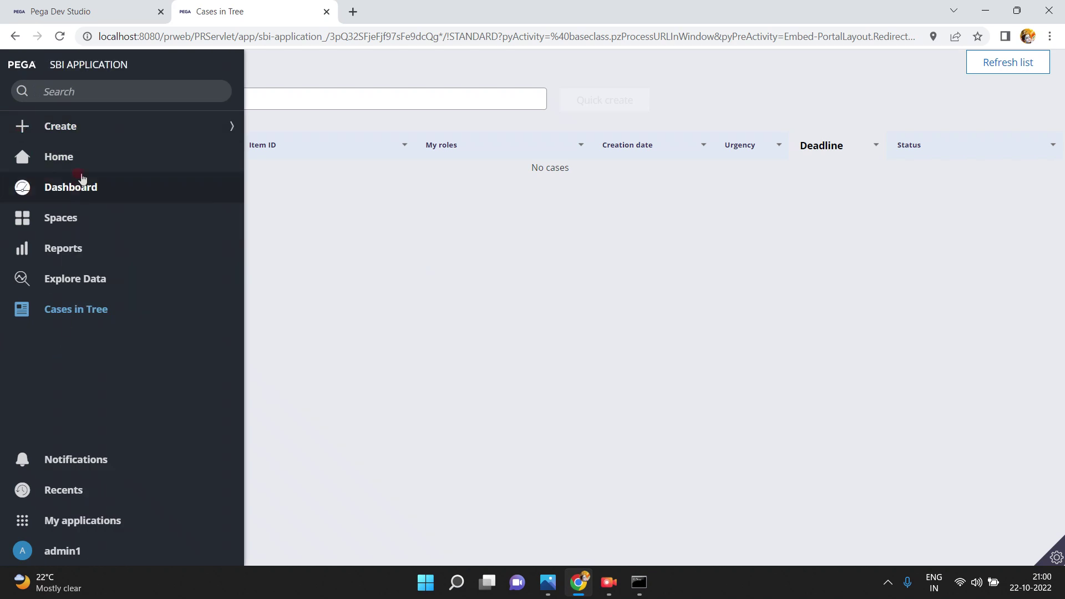
click(96, 12)
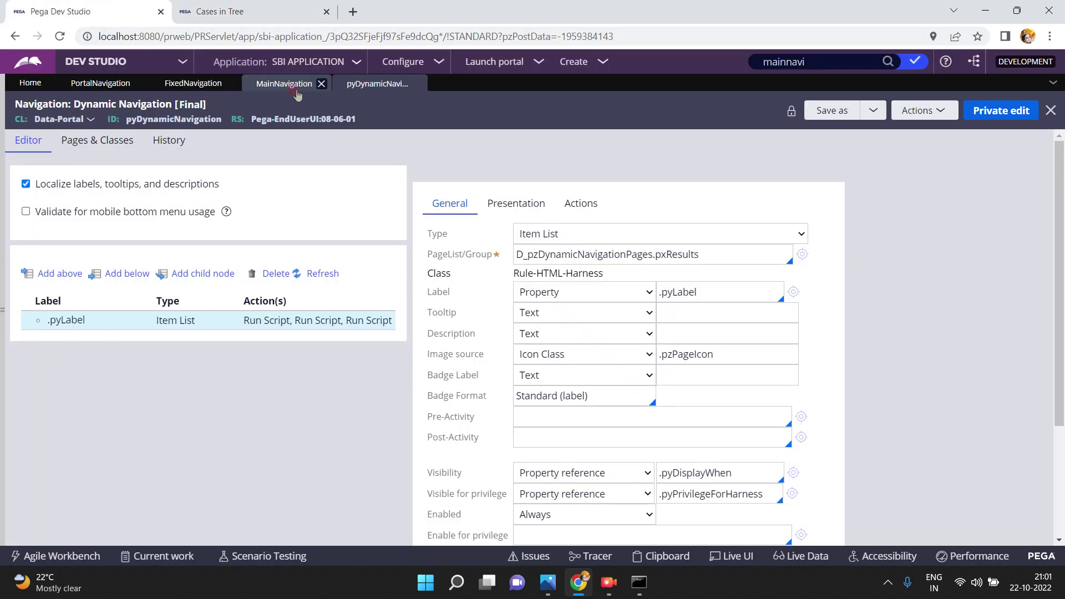
Review the MainNavigation rule and the settings of the pyDynamicNavigation item list it references, and return to MainNavigation.
click(281, 81)
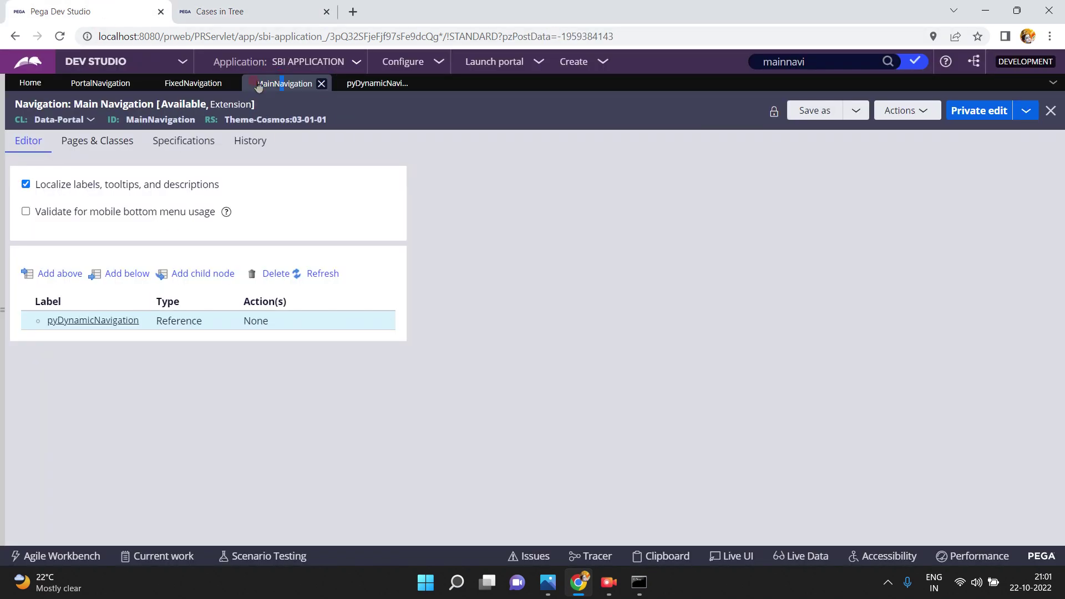
click(89, 326)
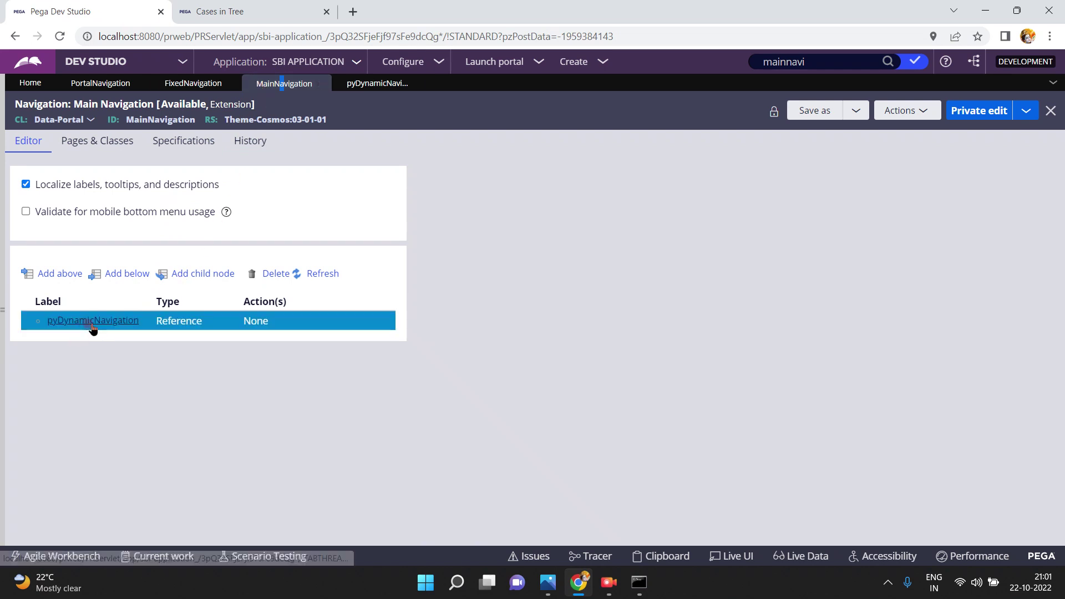
click(164, 339)
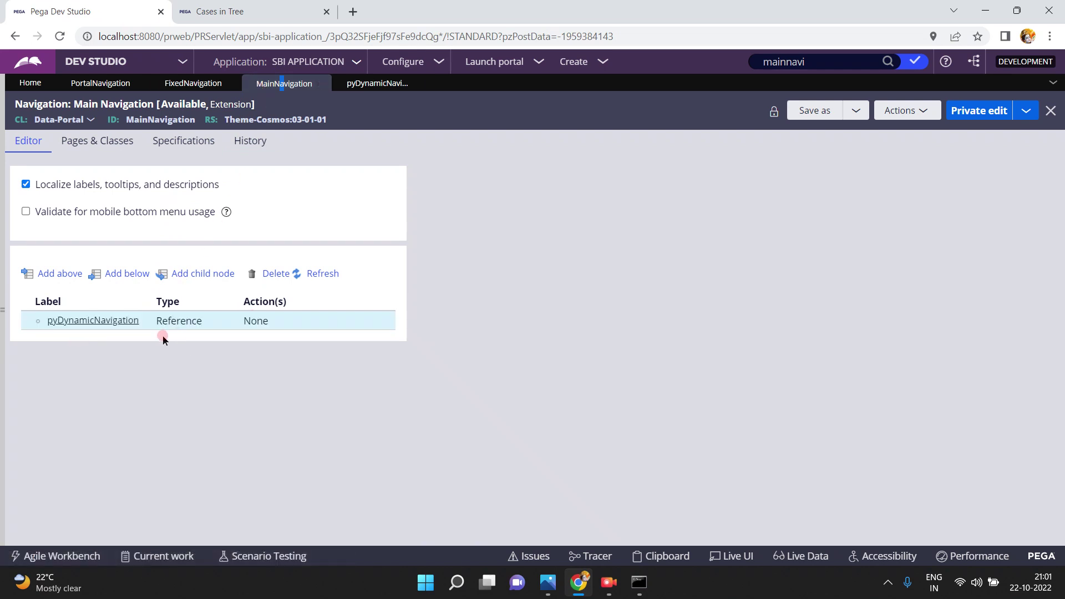
click(91, 322)
click(469, 299)
scroll(551, 327, down, 3)
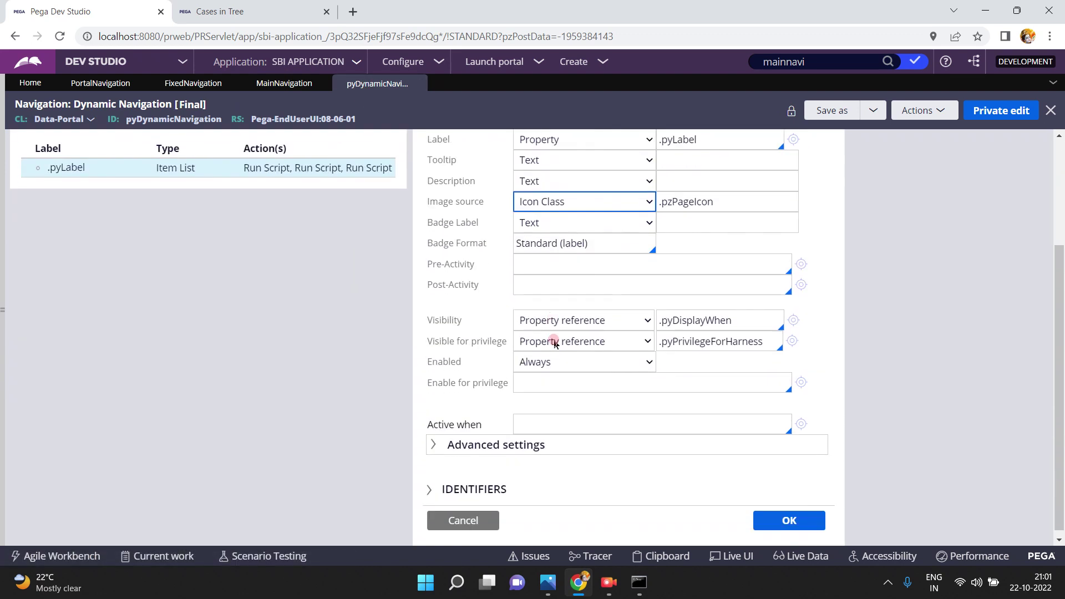
scroll(570, 210, up, 3)
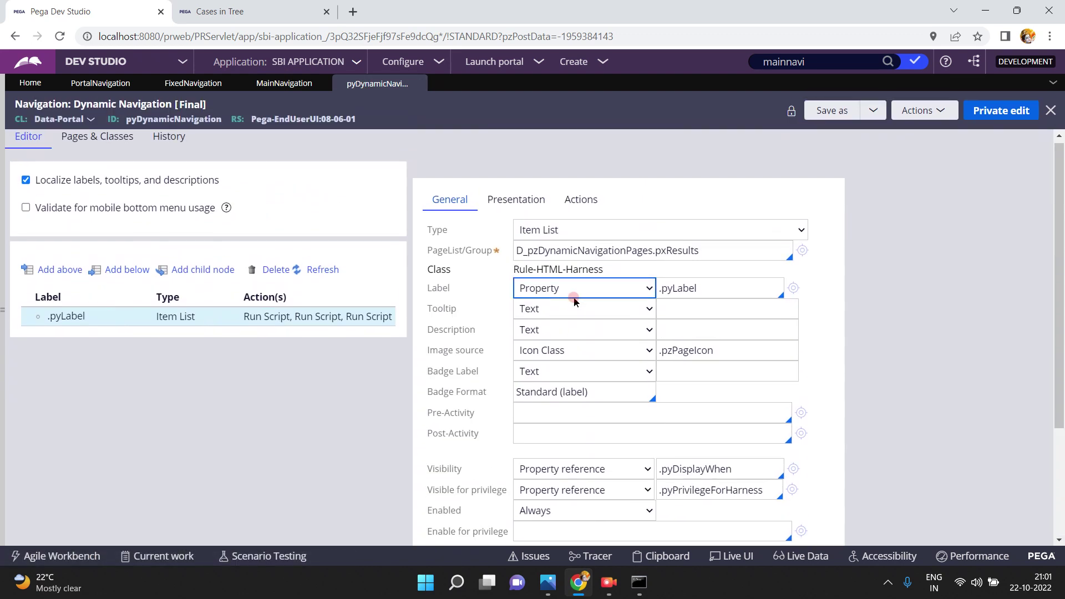
click(547, 331)
click(284, 84)
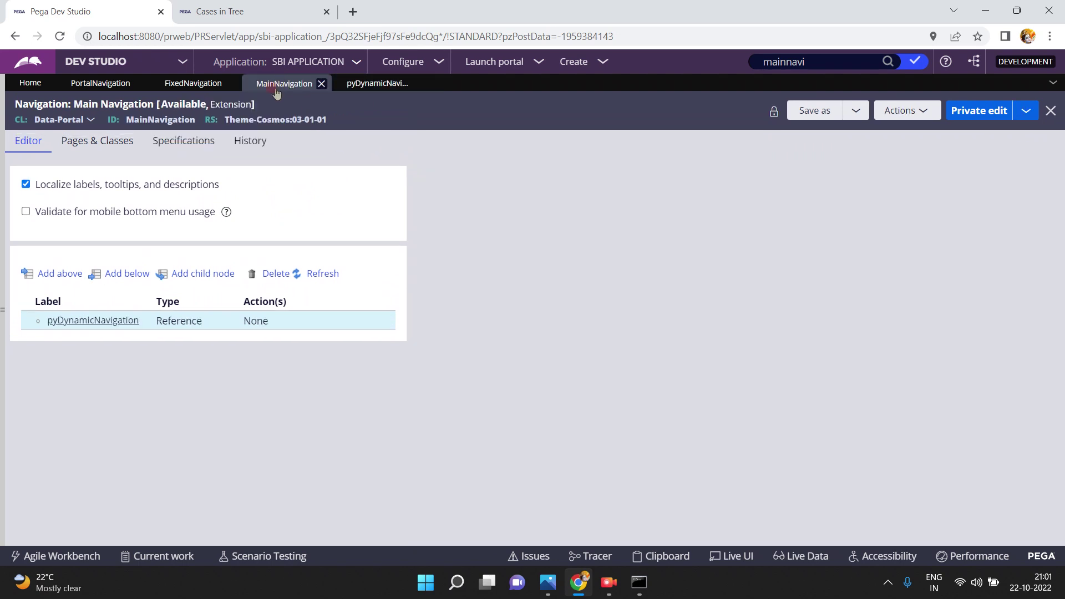
Switch to App Studio and open the choices for adding an item to the User Portal's navigation menu.
click(181, 62)
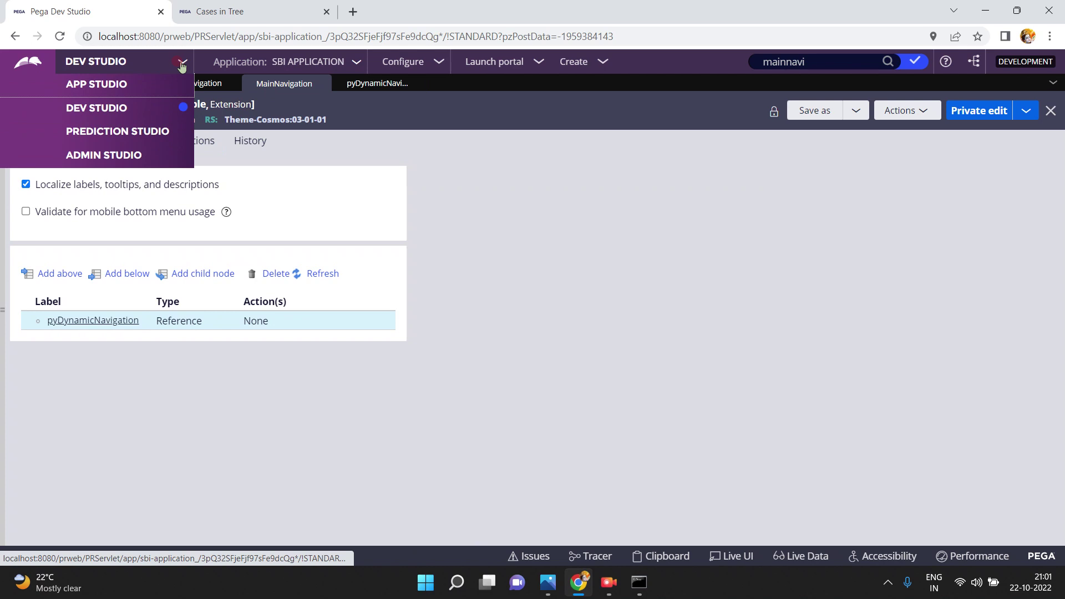
click(137, 133)
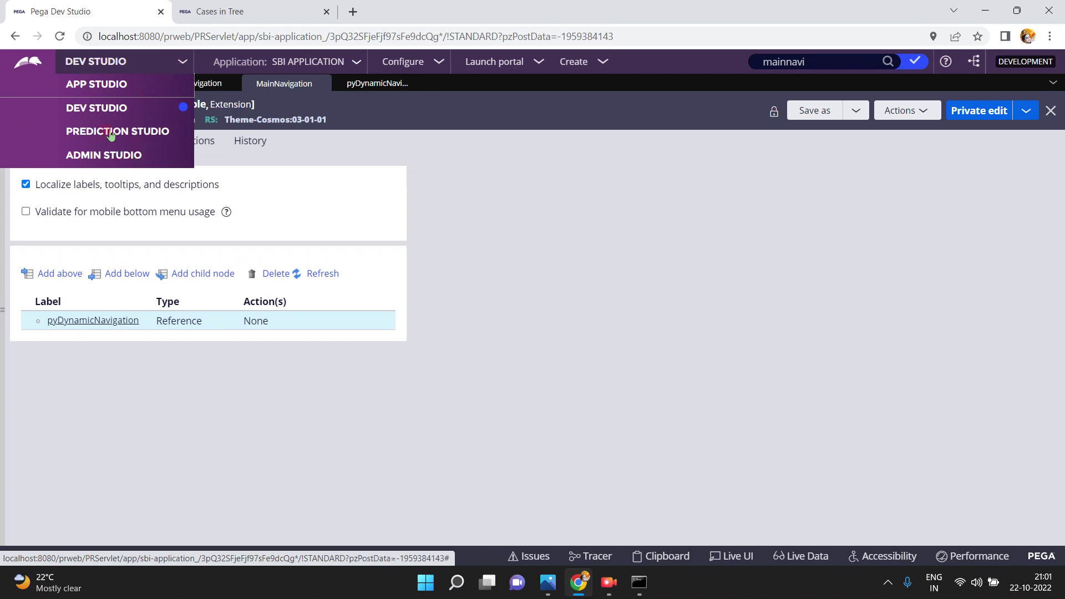
click(99, 86)
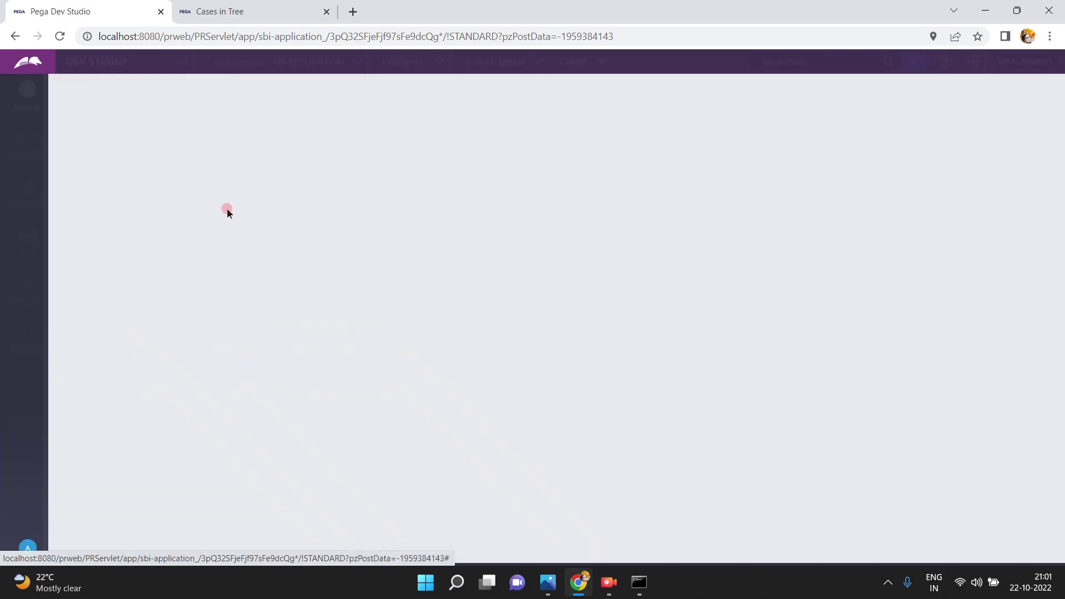
scroll(427, 305, down, 3)
scroll(426, 305, down, 1)
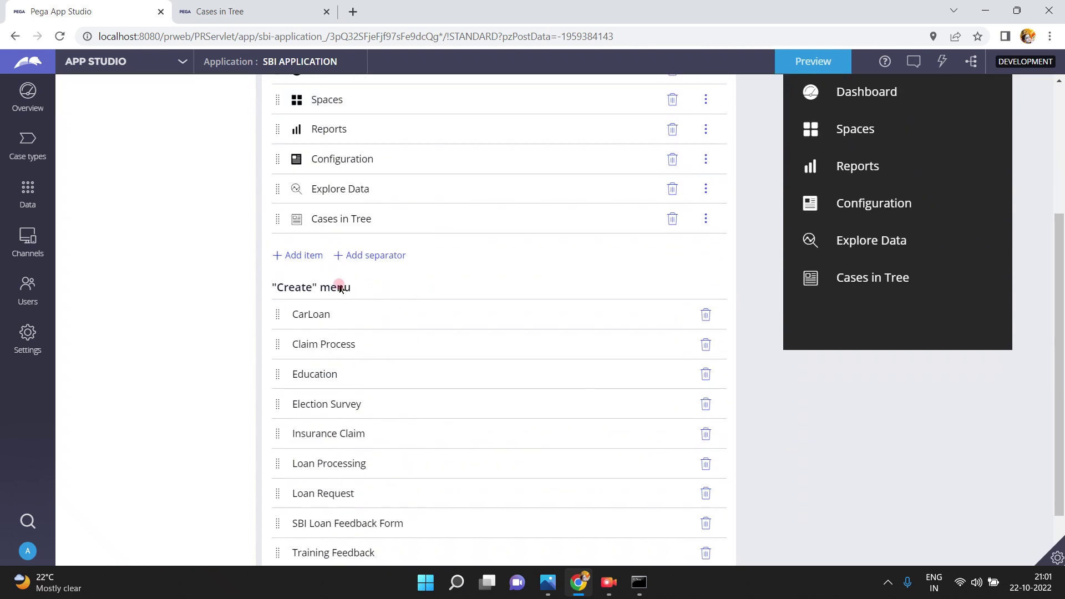
click(304, 260)
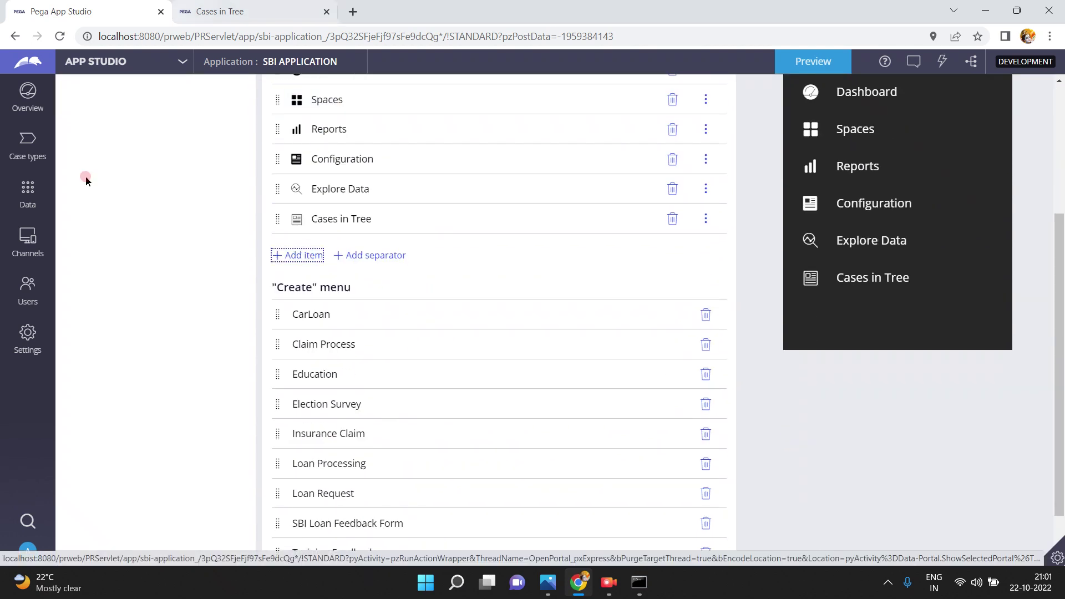
click(298, 257)
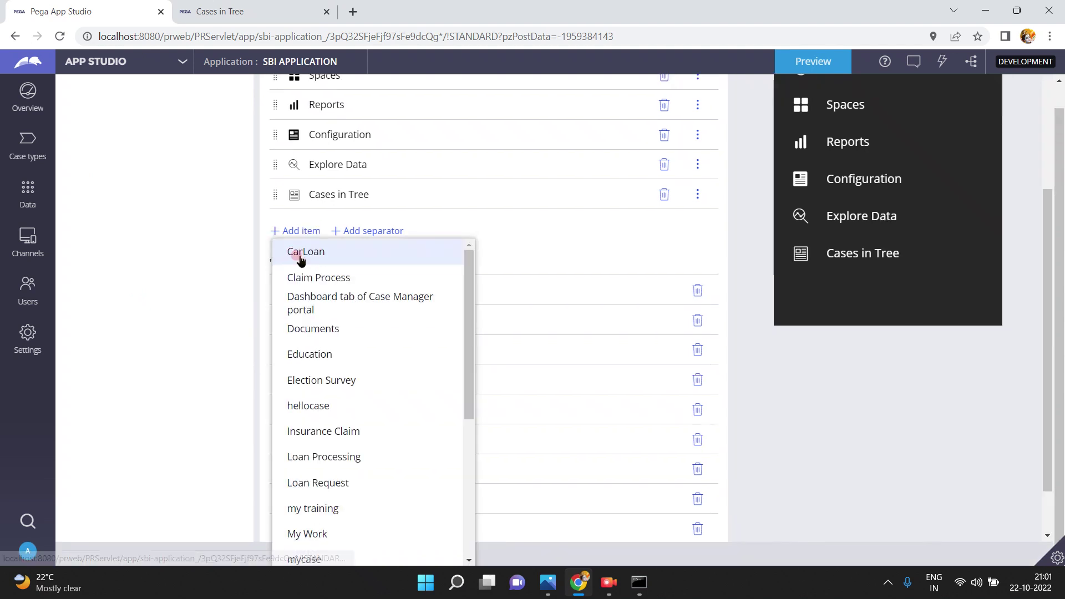
Examine the whole list of available navigation menu items and close it without adding one.
scroll(336, 302, down, 5)
click(413, 325)
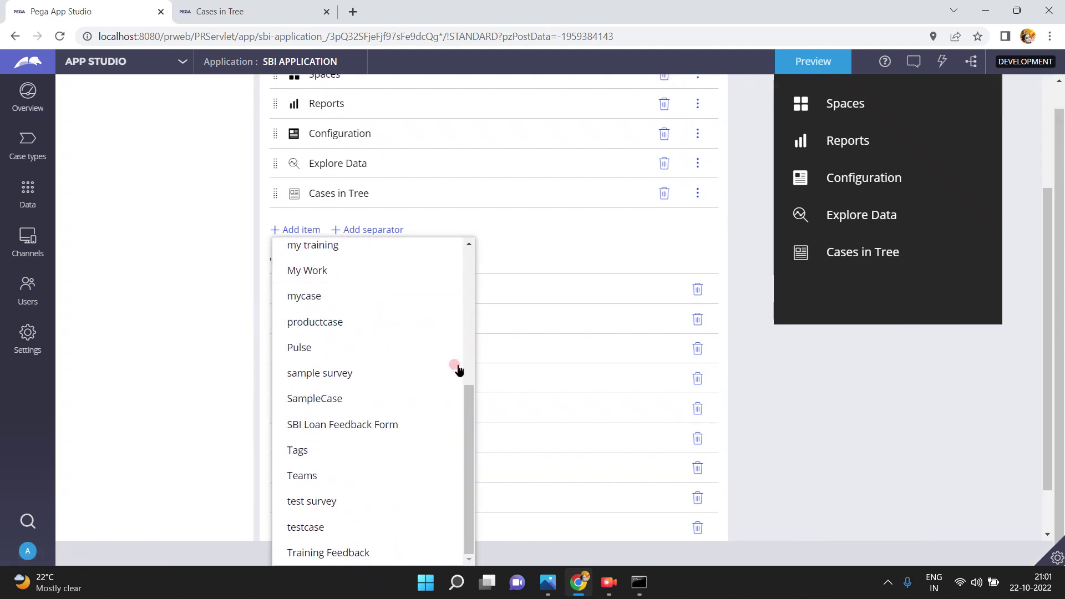
scroll(659, 427, down, 1)
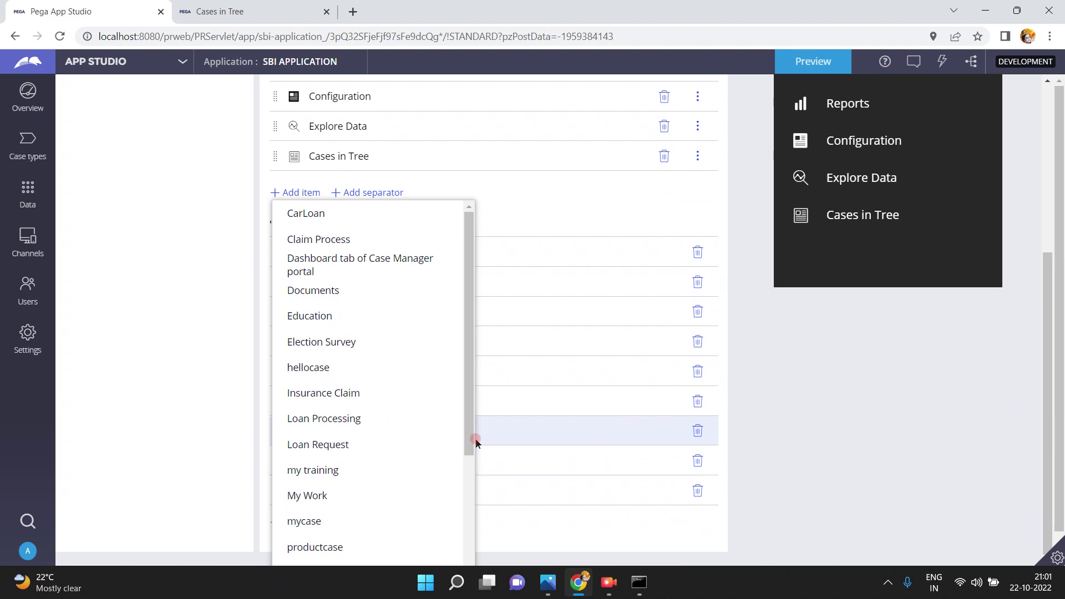
drag(470, 435, 474, 561)
scroll(374, 479, up, 4)
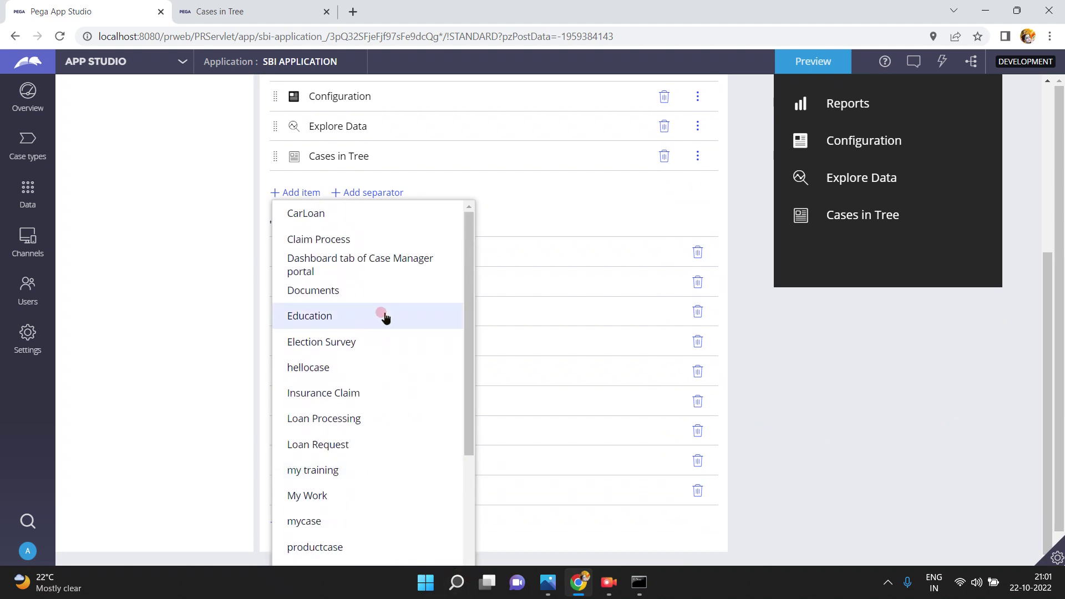
scroll(386, 355, down, 3)
scroll(386, 360, down, 1)
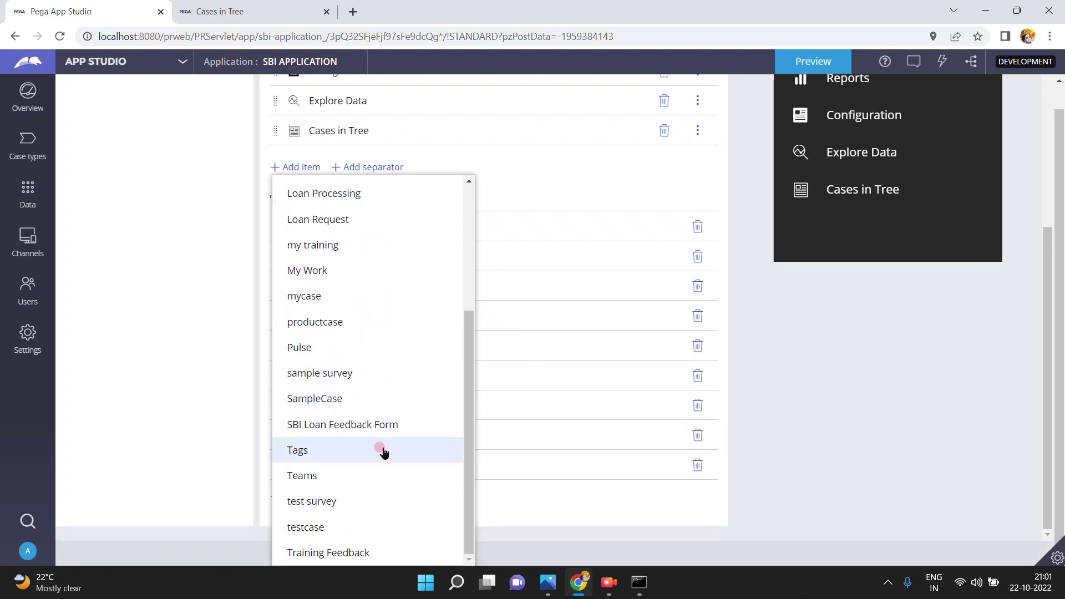
scroll(382, 467, up, 4)
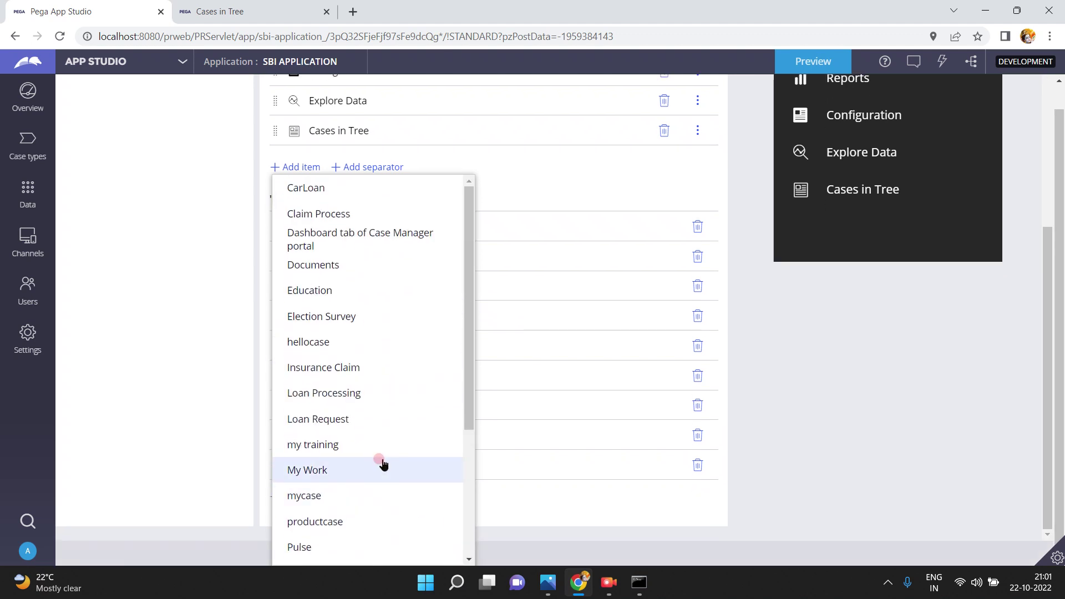
scroll(371, 441, up, 1)
click(872, 400)
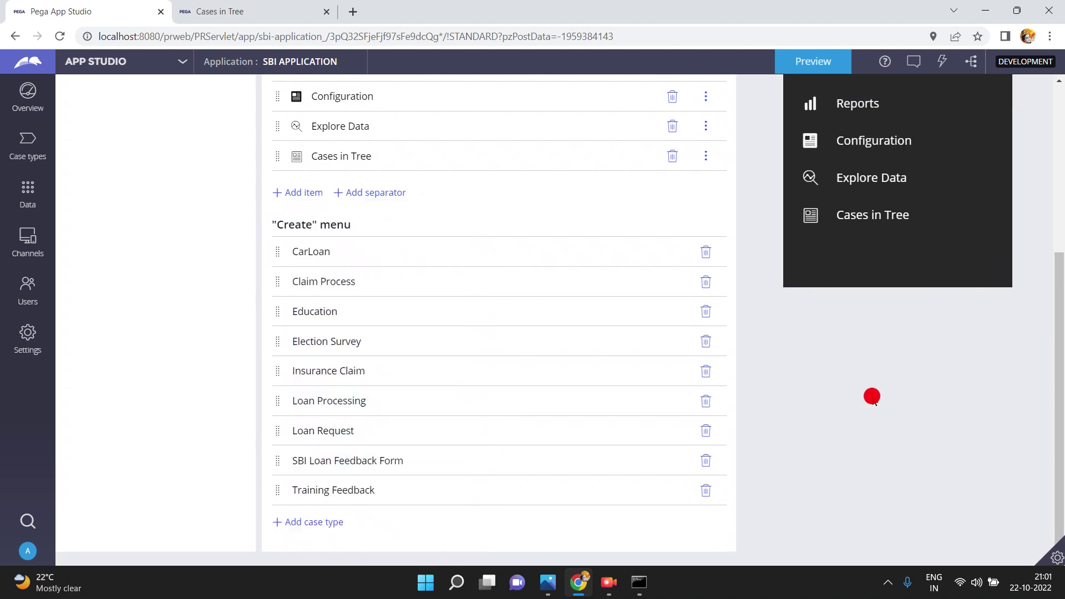
Leave the User Portal configuration and switch back to Dev Studio.
scroll(1057, 248, up, 5)
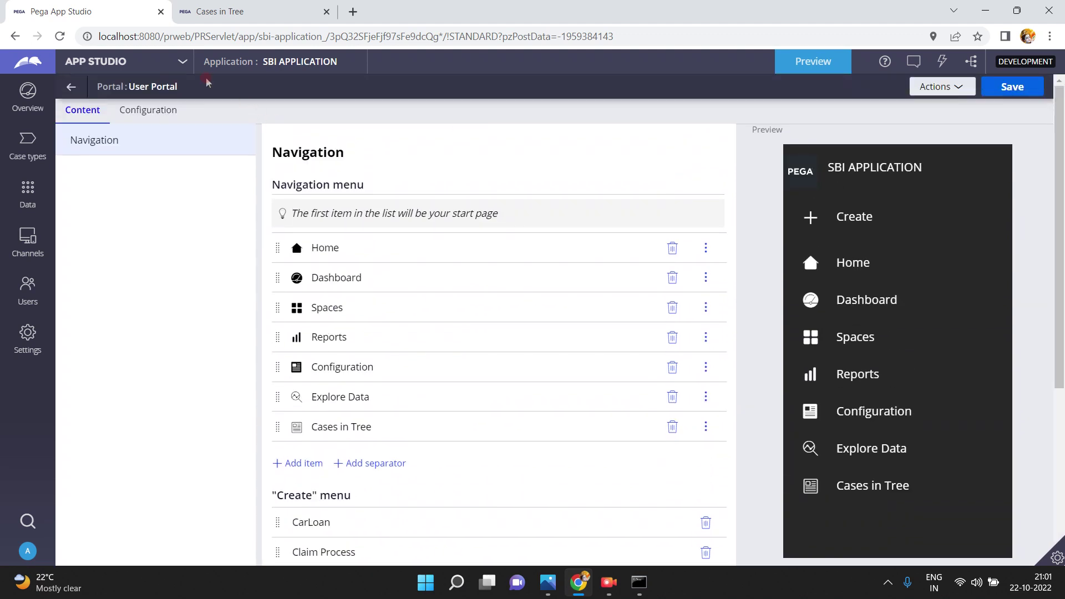
click(164, 66)
click(104, 111)
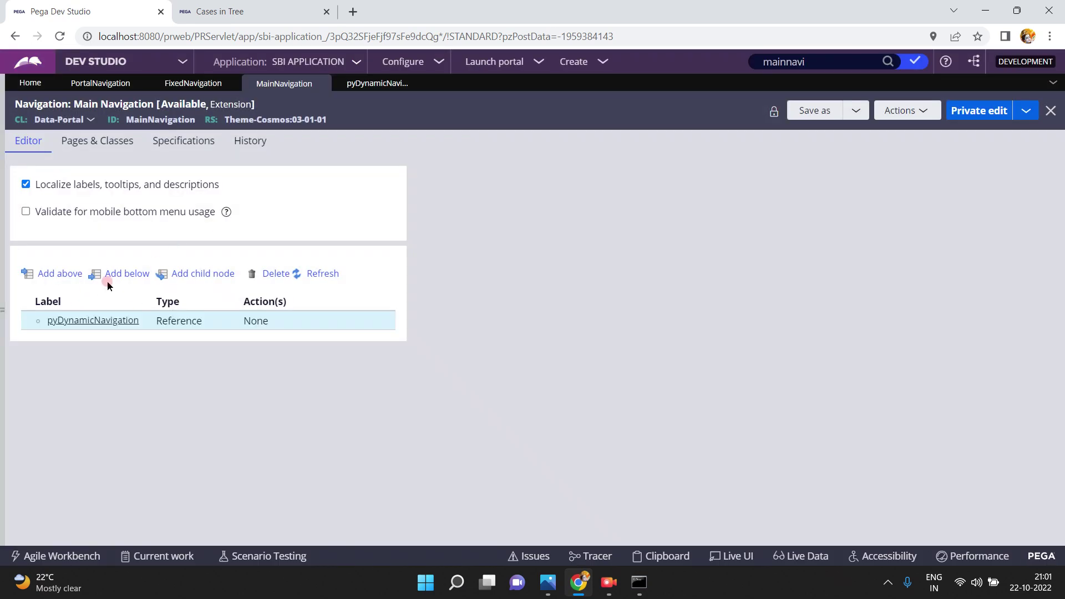
Save a copy of the Main Navigation rule into SBI APPLICATION's SBIAPPL ruleset, with no development branch and applied to Data-Portal.
click(804, 114)
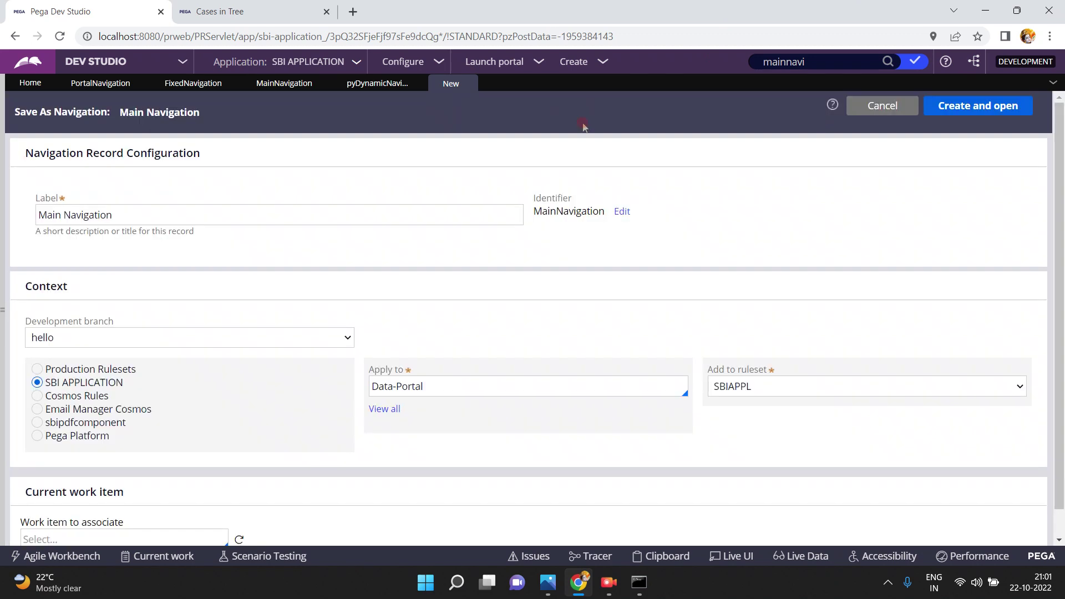
click(117, 337)
click(78, 369)
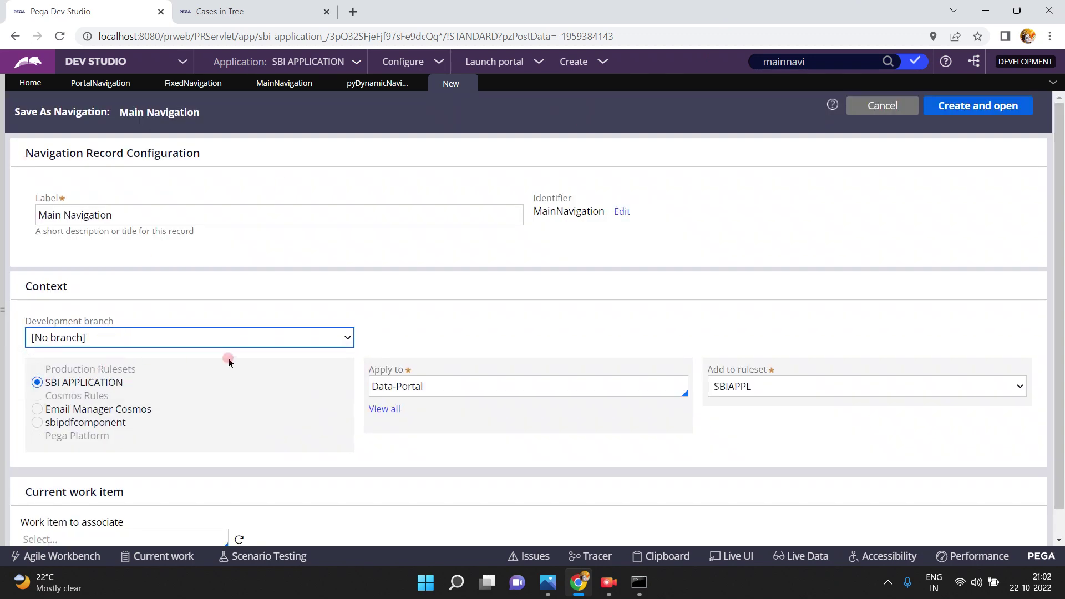
click(978, 118)
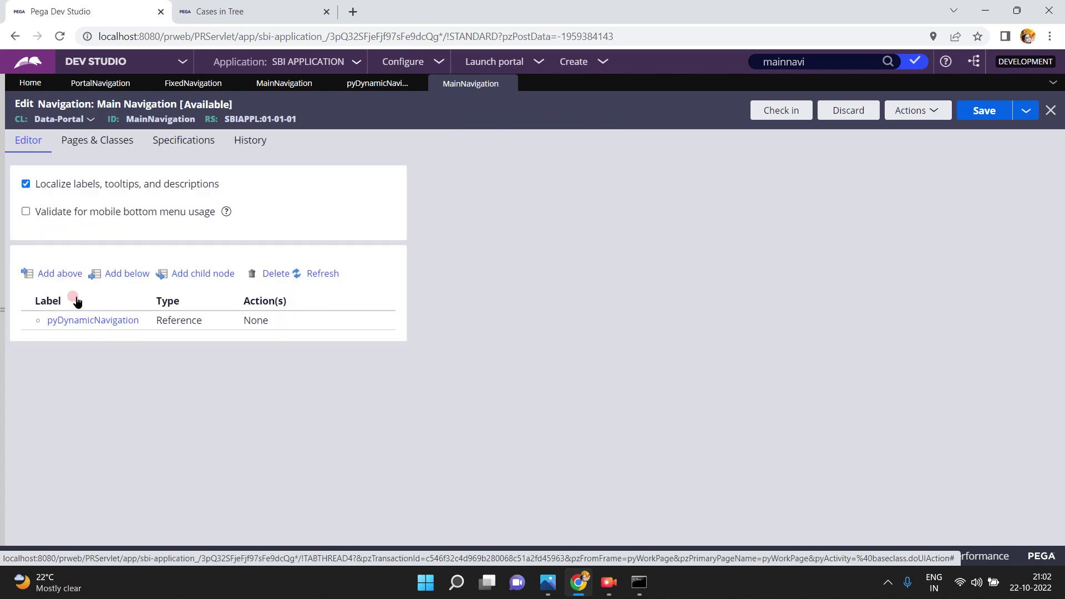
Add a node of type Item below pyDynamicNavigation and label it "My Custom Item".
click(118, 273)
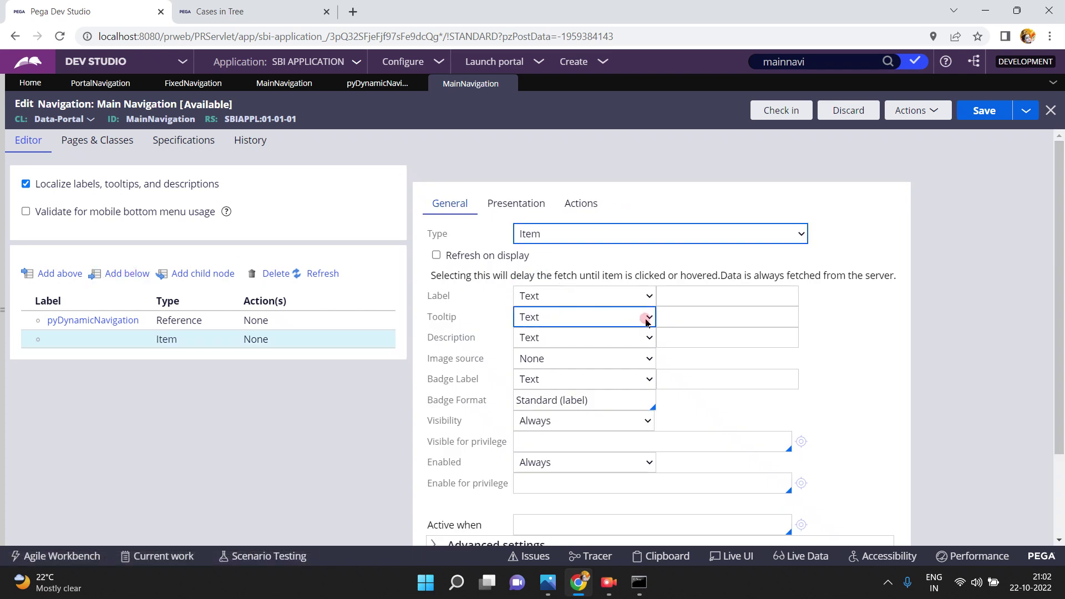
click(693, 309)
click(690, 290)
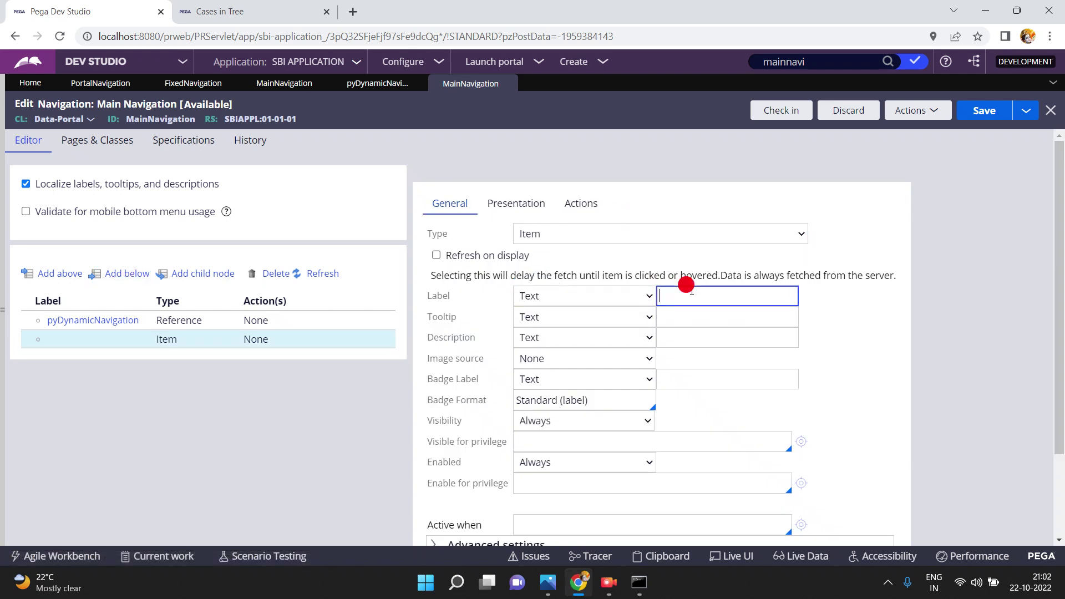
click(630, 232)
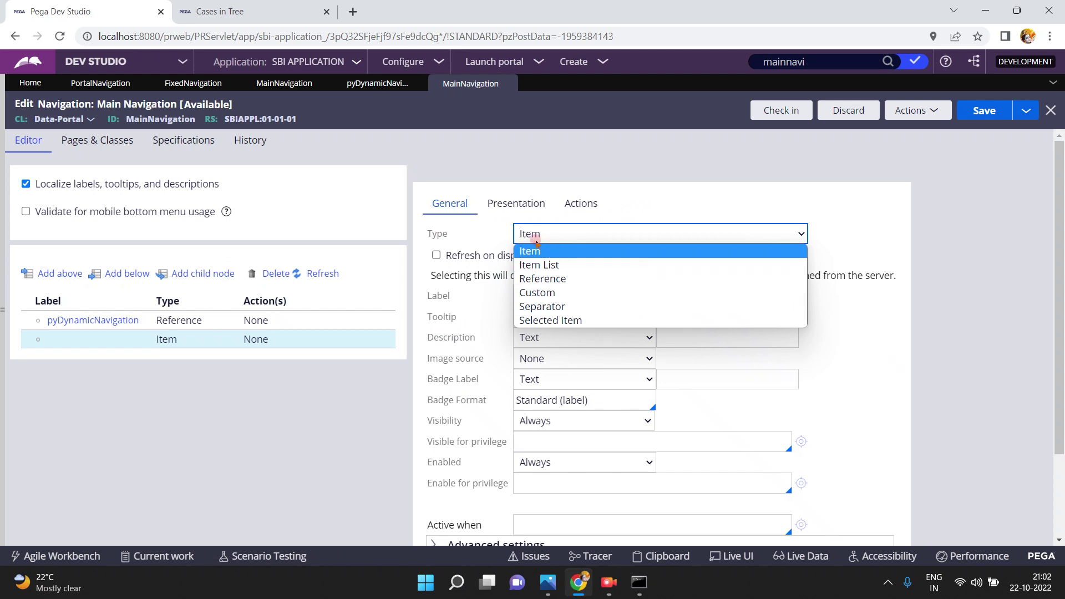
click(468, 179)
click(688, 294)
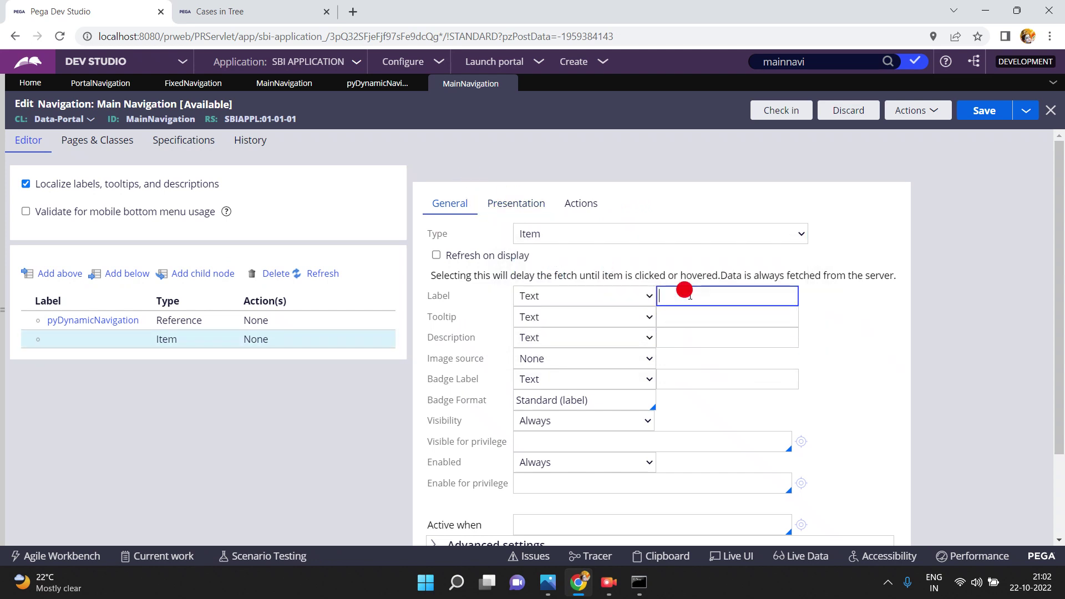
text(My)
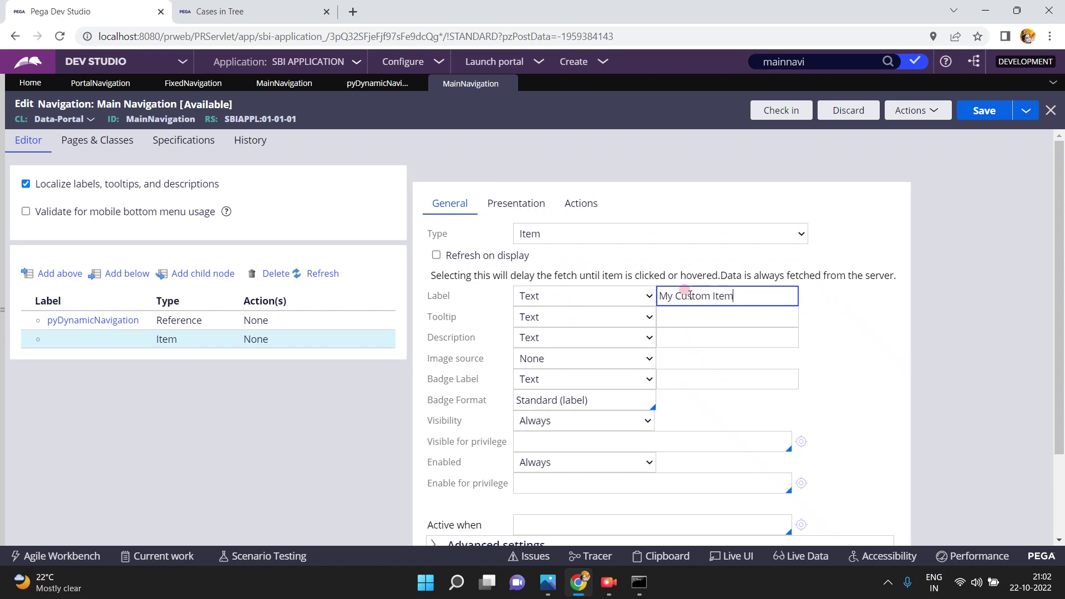
text( Custom Item)
Set the new item's image source to Simple Image and choose dsmimages/pzAnchorInput.svg from the image catalog.
scroll(897, 318, down, 3)
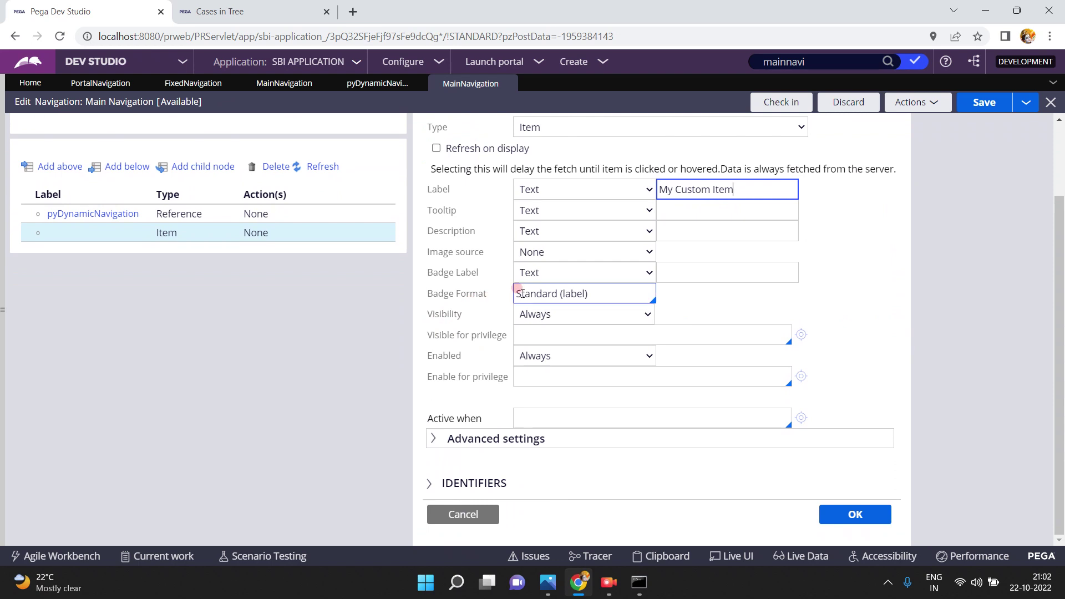
click(536, 252)
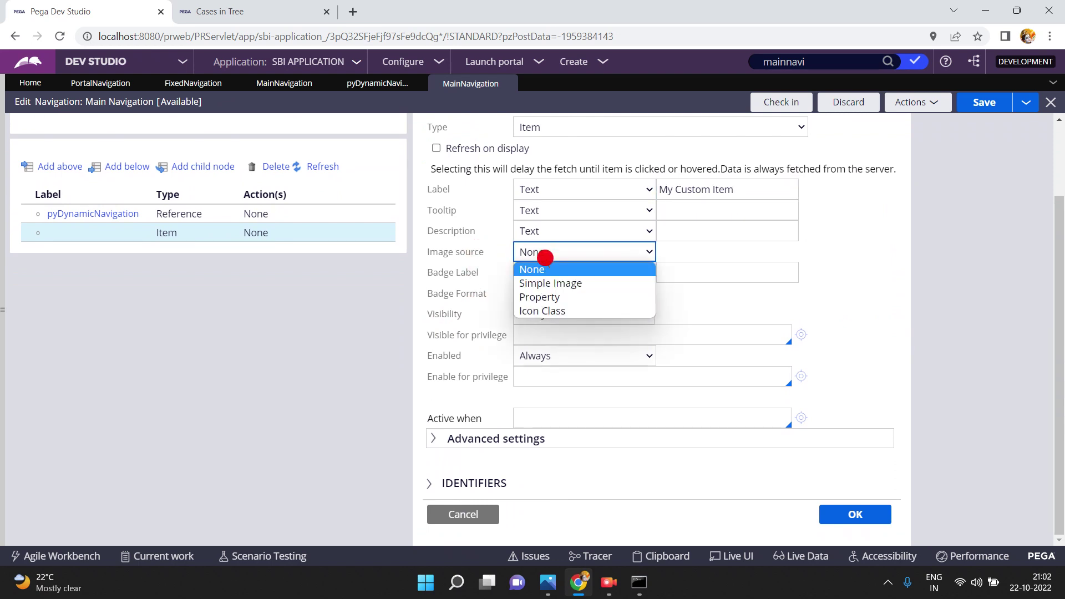
click(541, 283)
click(797, 249)
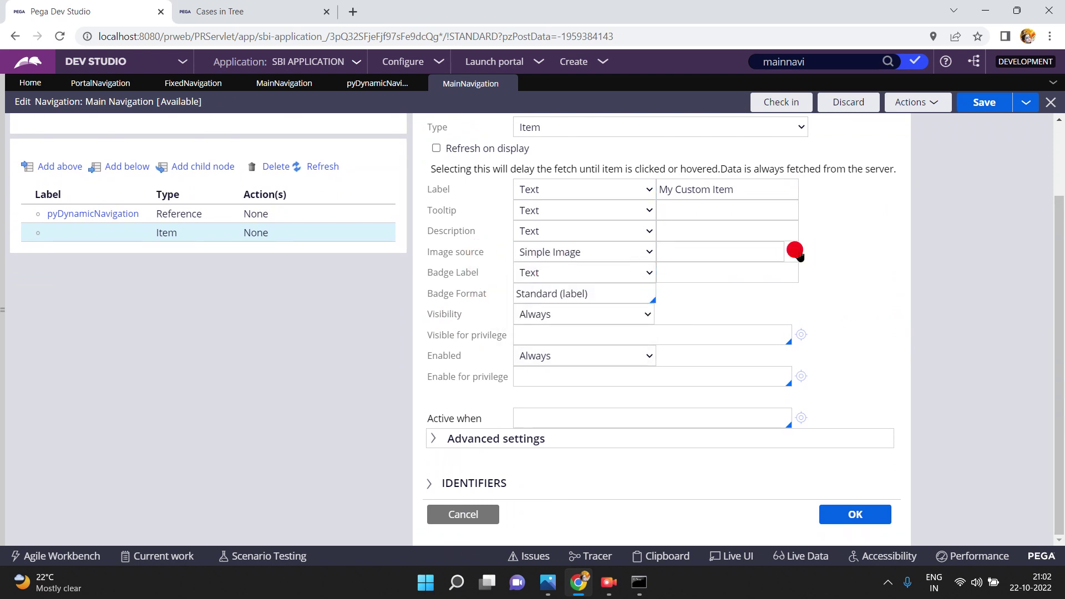
click(474, 191)
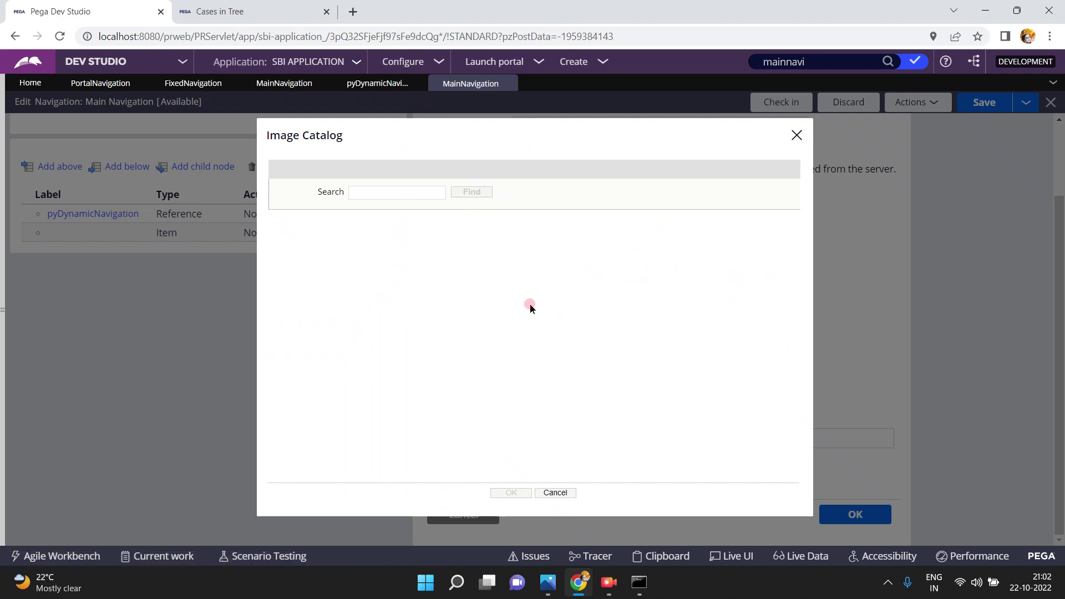
scroll(540, 321, down, 10)
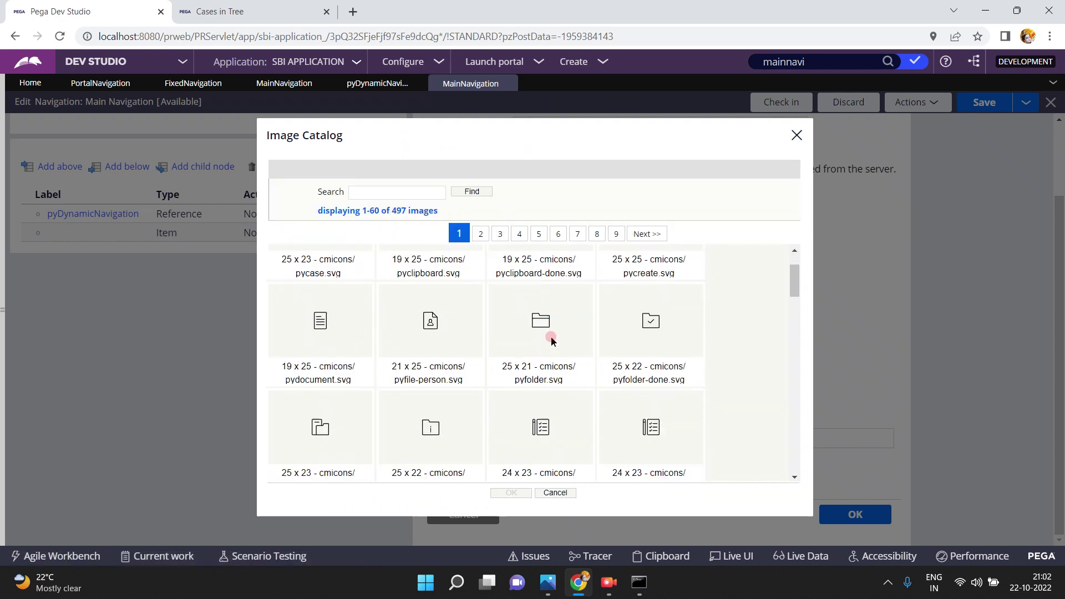
scroll(552, 341, up, 2)
drag(795, 275, 796, 445)
click(530, 328)
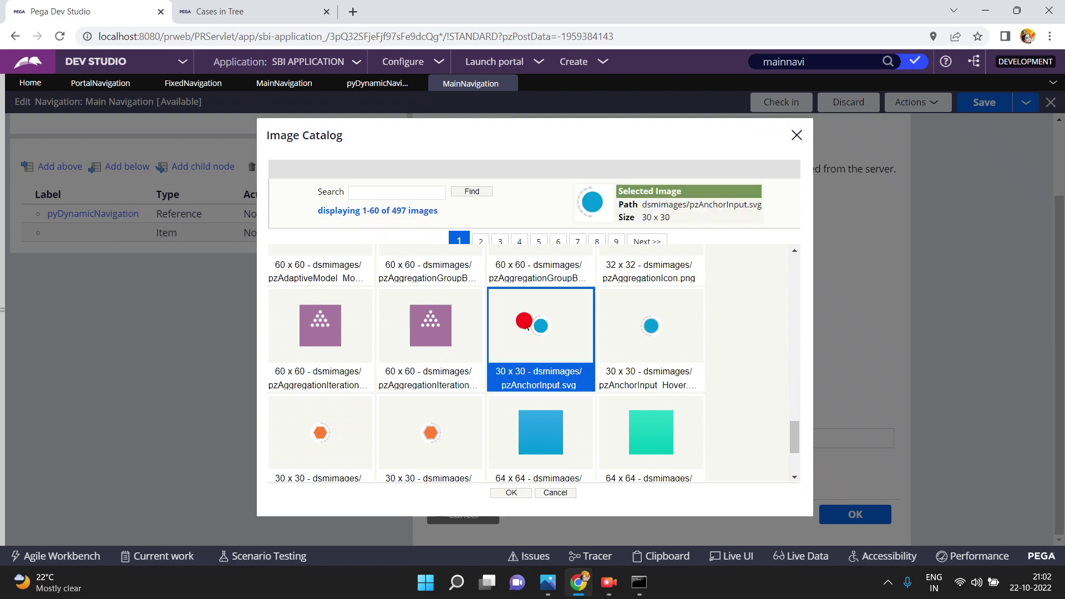
click(511, 493)
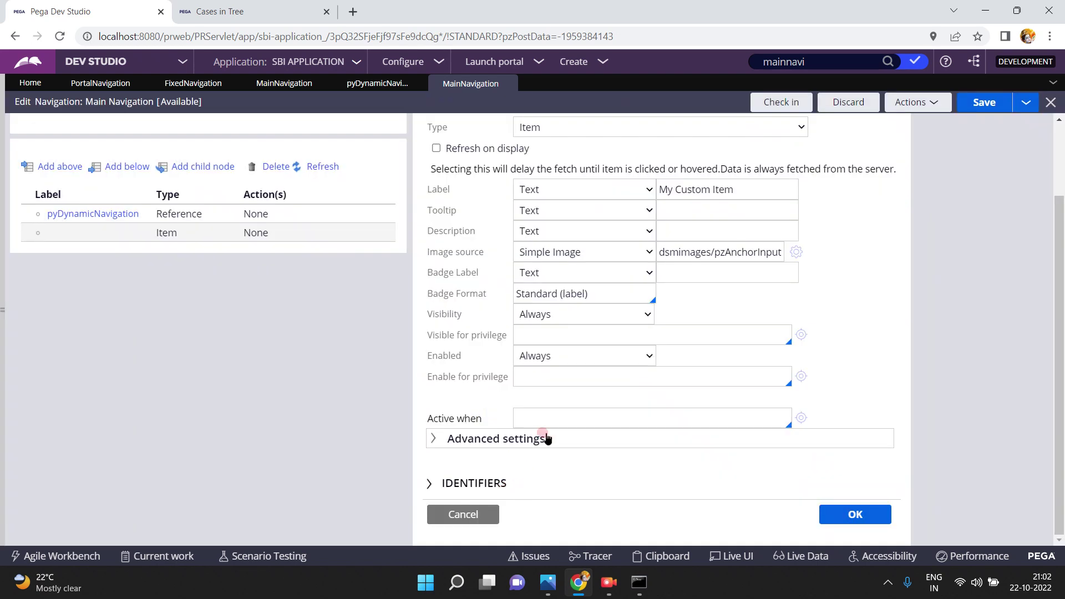
Confirm the presentation settings of the new item and add a Harness action to its click event.
click(853, 515)
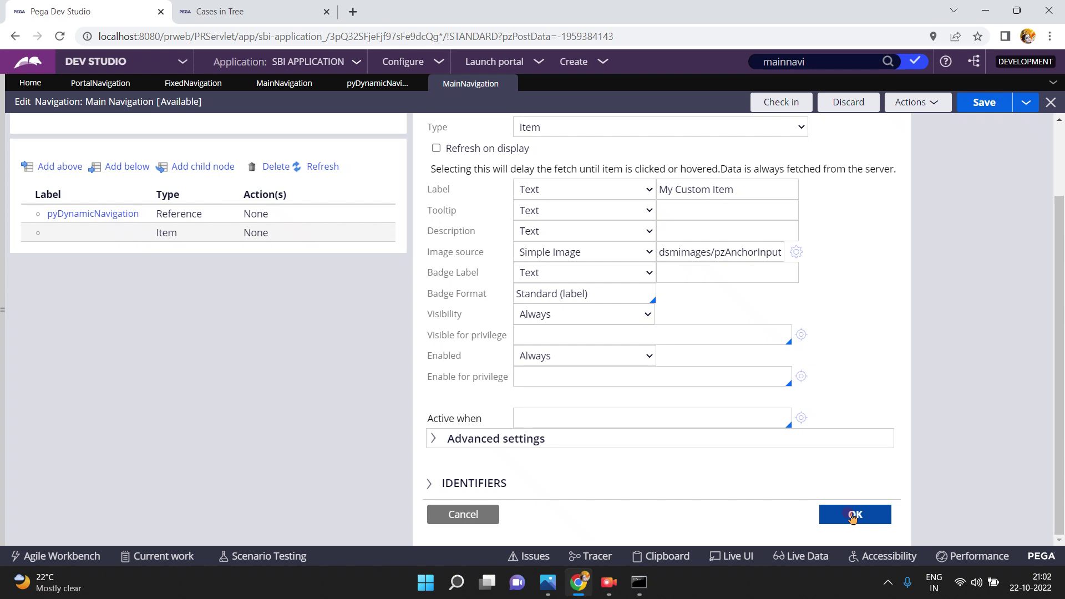
click(580, 203)
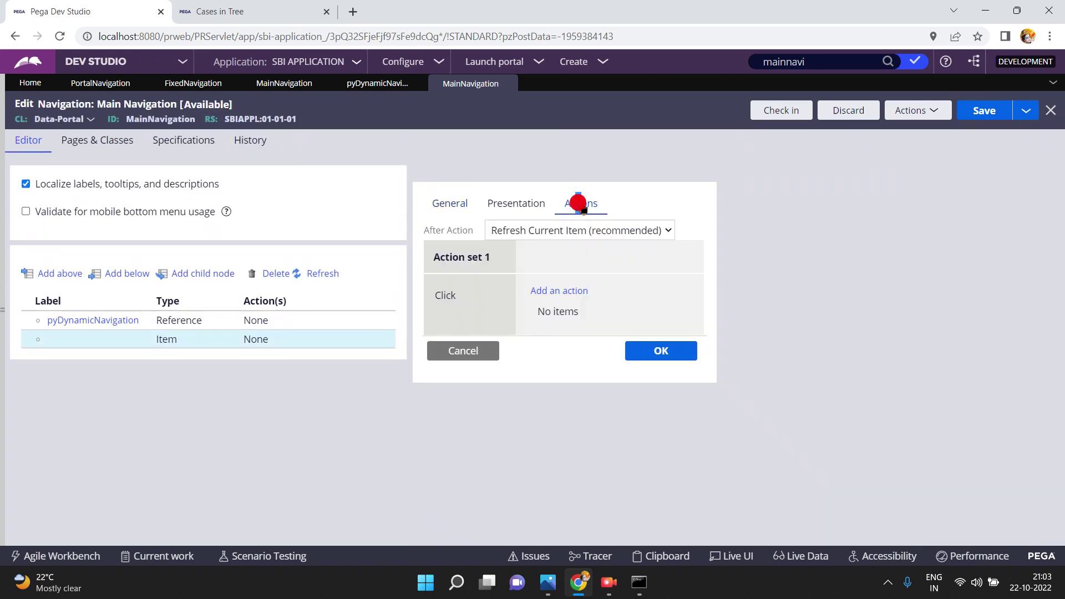
click(560, 291)
click(642, 312)
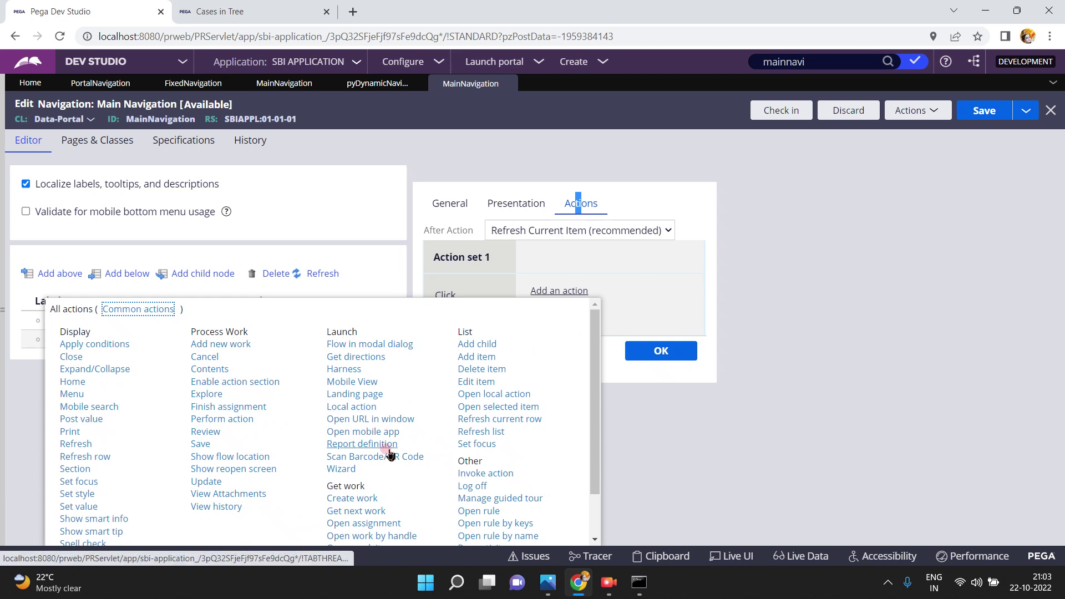
scroll(392, 453, down, 1)
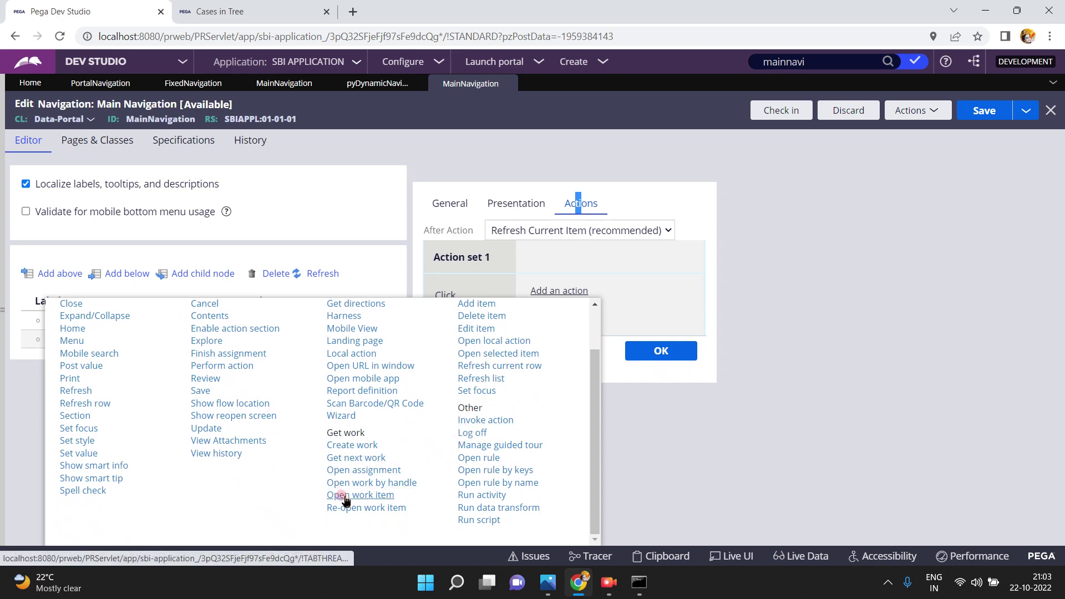
scroll(369, 449, up, 1)
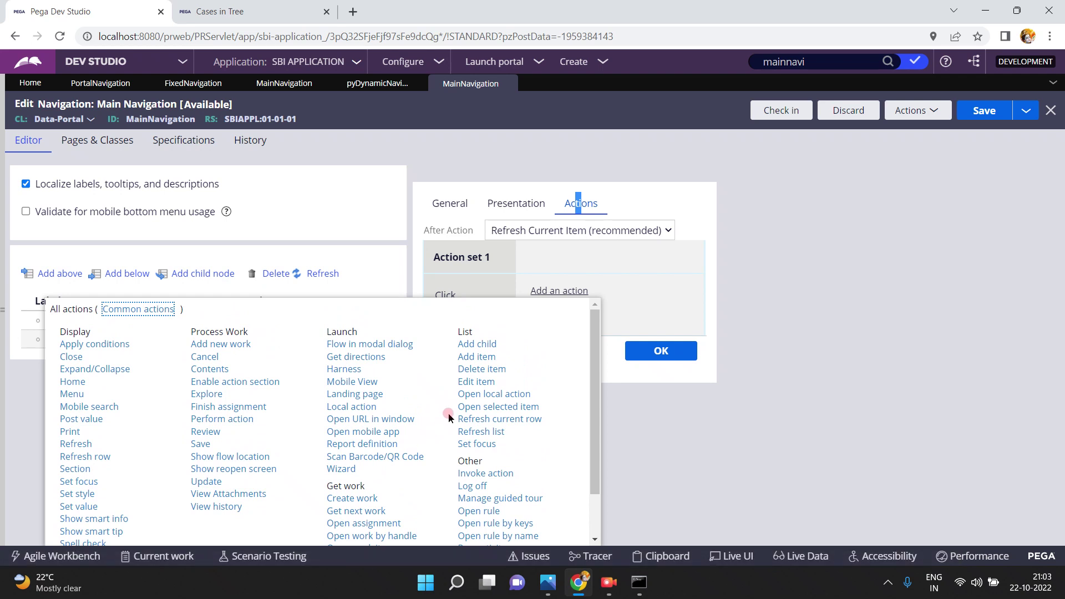
scroll(491, 366, down, 1)
scroll(491, 398, up, 1)
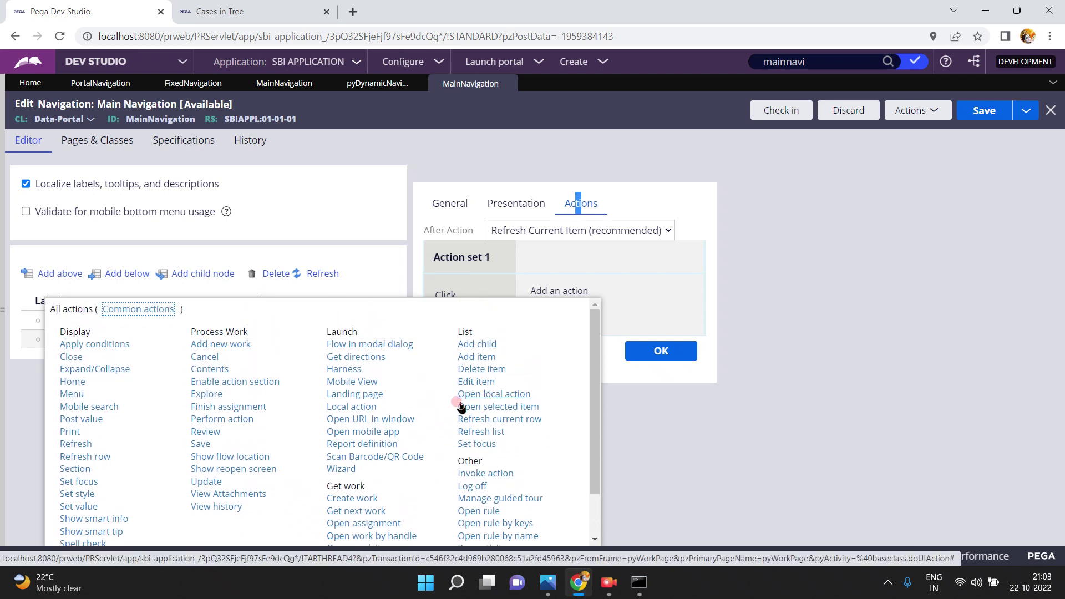
click(344, 370)
click(465, 357)
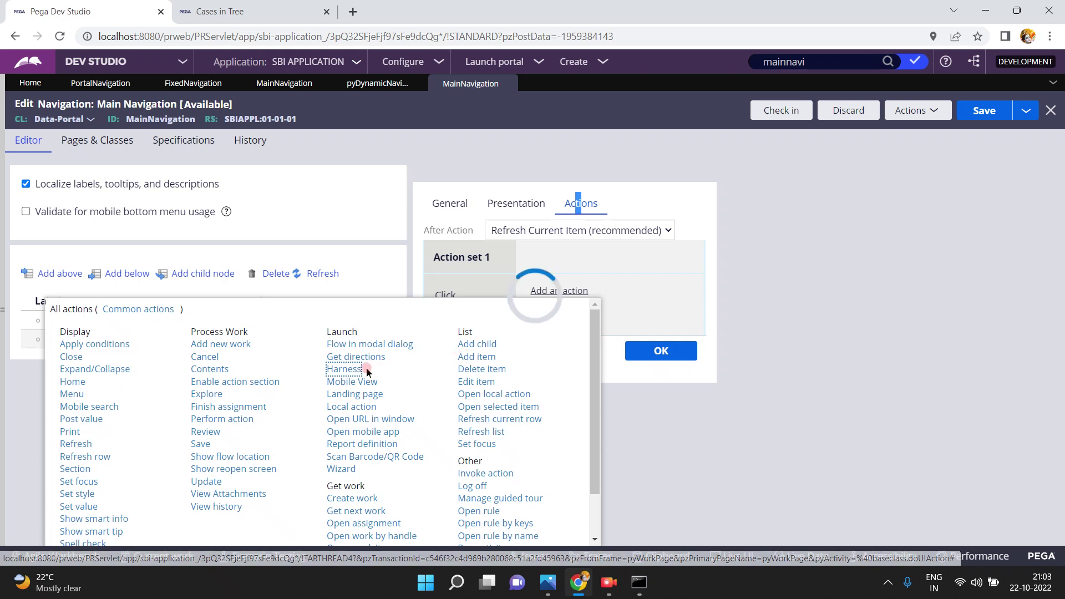
Set the Harness action's target to Replace Current and its tab name to mytab.
click(602, 334)
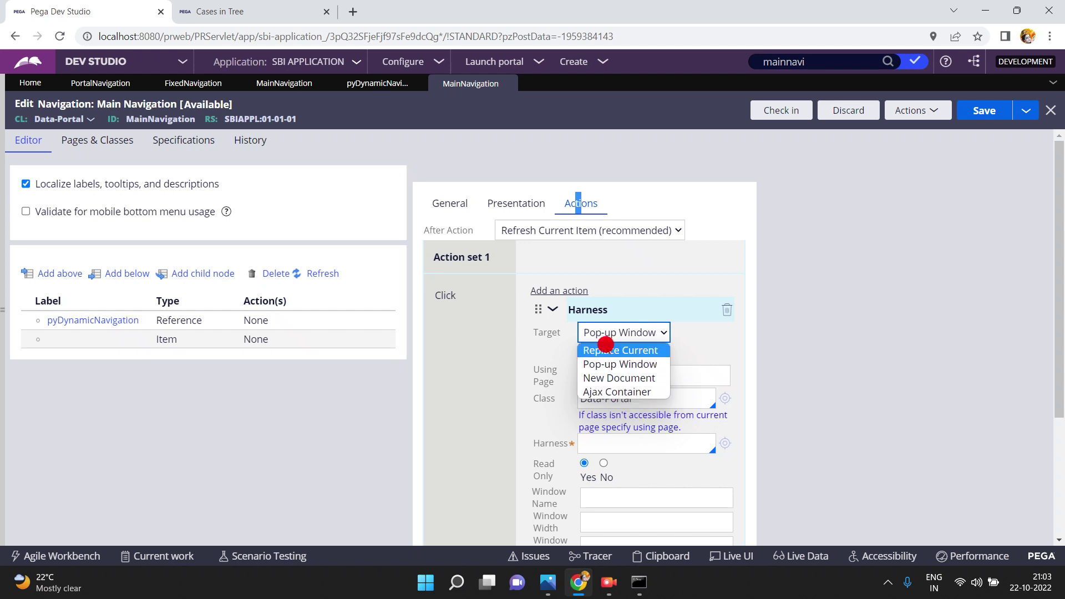
click(610, 350)
scroll(737, 333, down, 2)
click(632, 306)
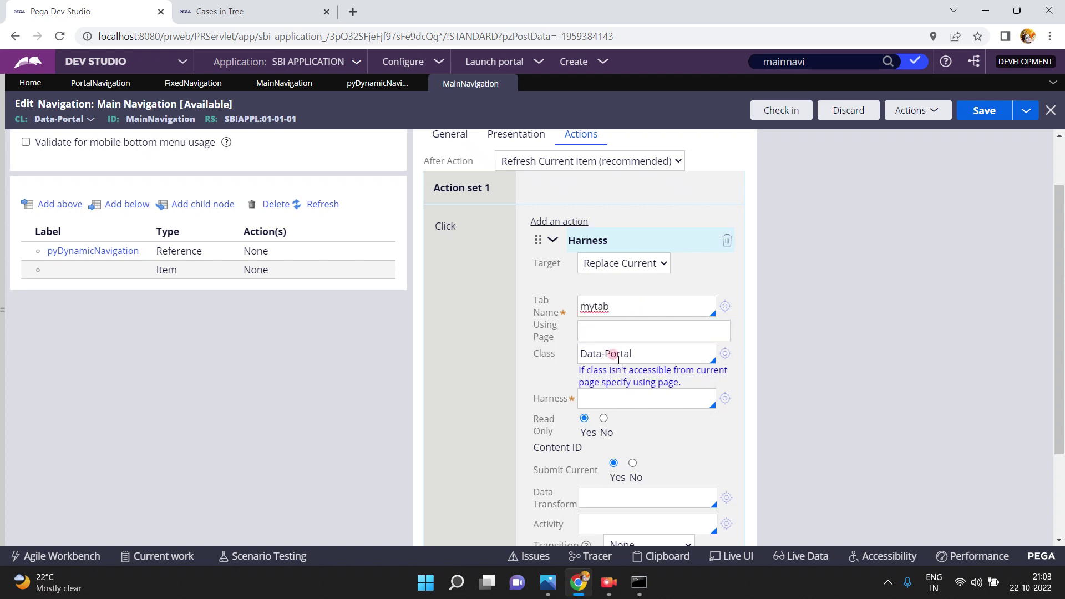
click(818, 359)
scroll(717, 344, down, 3)
Select the pxAnalytics harness, set Read Only to No, and confirm the item's settings.
click(637, 269)
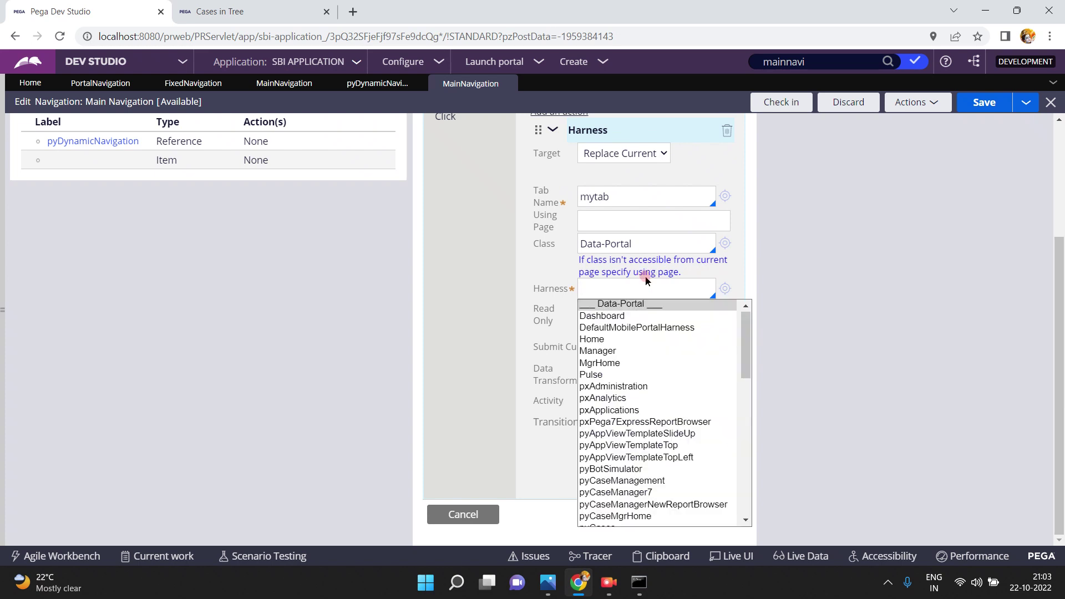
click(586, 400)
click(602, 308)
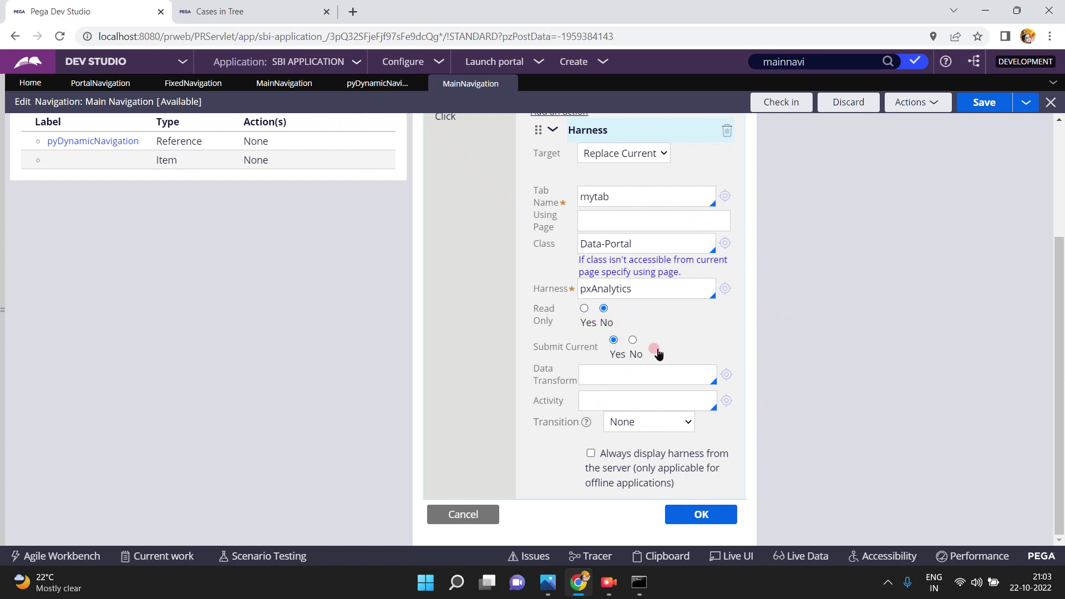
click(708, 513)
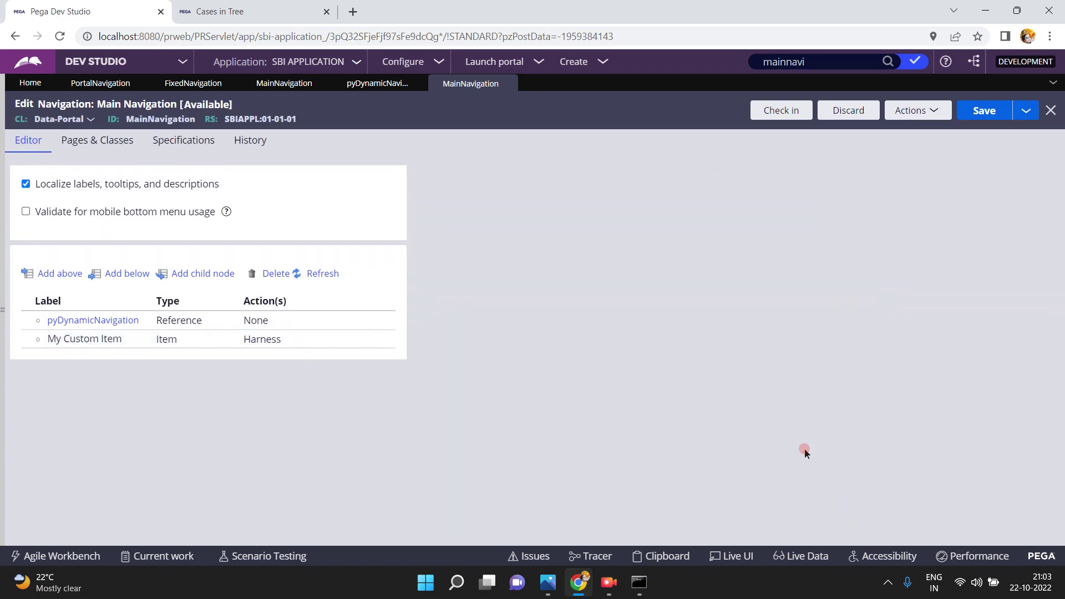
Save the Main Navigation rule and check it in with the comment "asdfsadf".
click(960, 161)
key(ctrl+s)
click(791, 114)
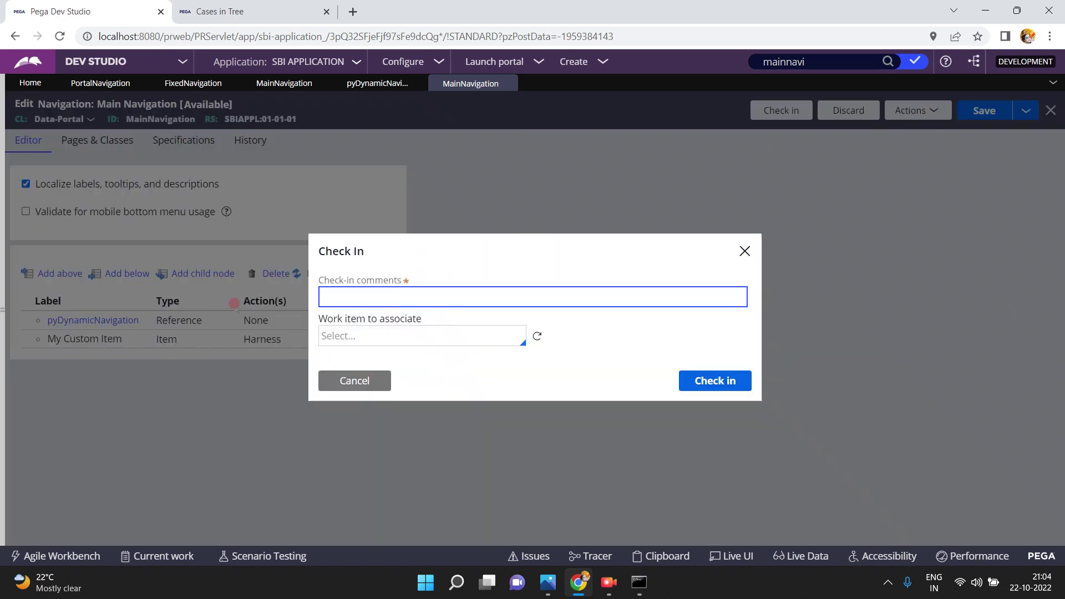
click(388, 296)
click(340, 290)
text(asdfsadf)
click(715, 378)
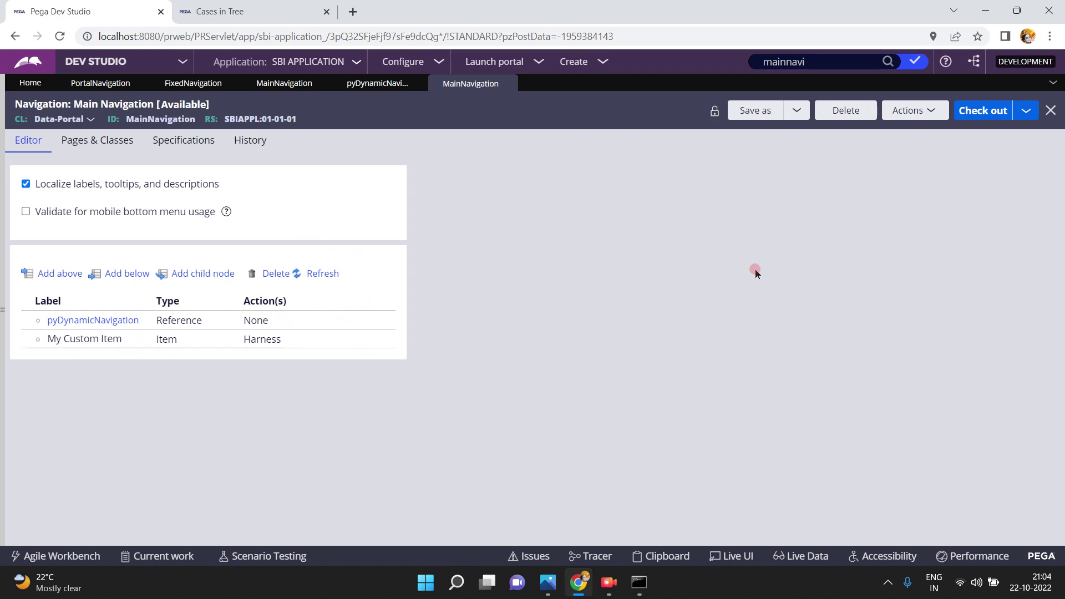
Launch the User Portal and open My Custom Item from its navigation to test it.
click(508, 59)
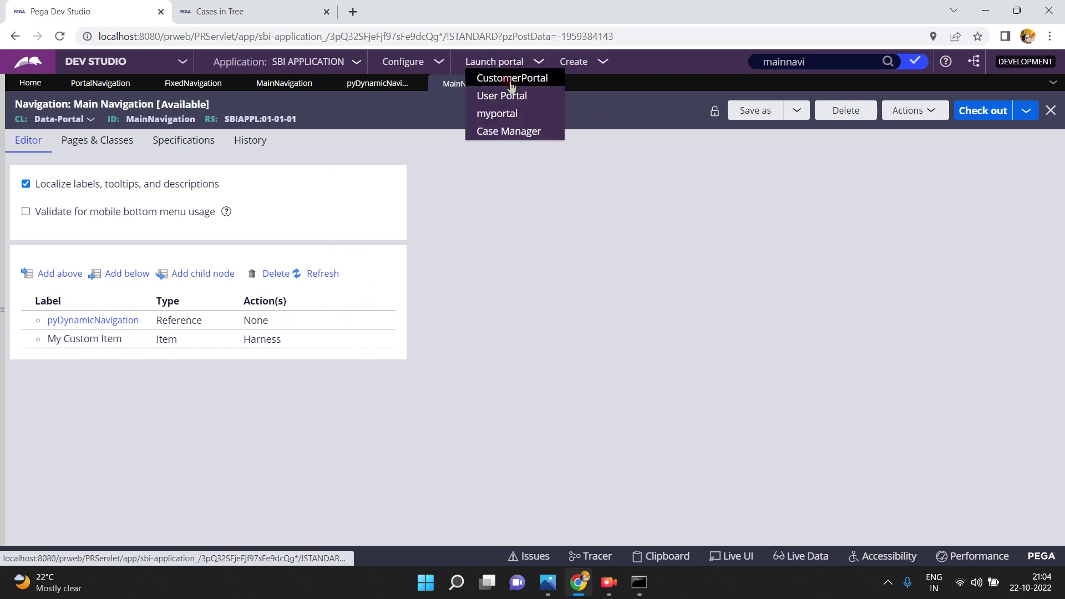
click(506, 95)
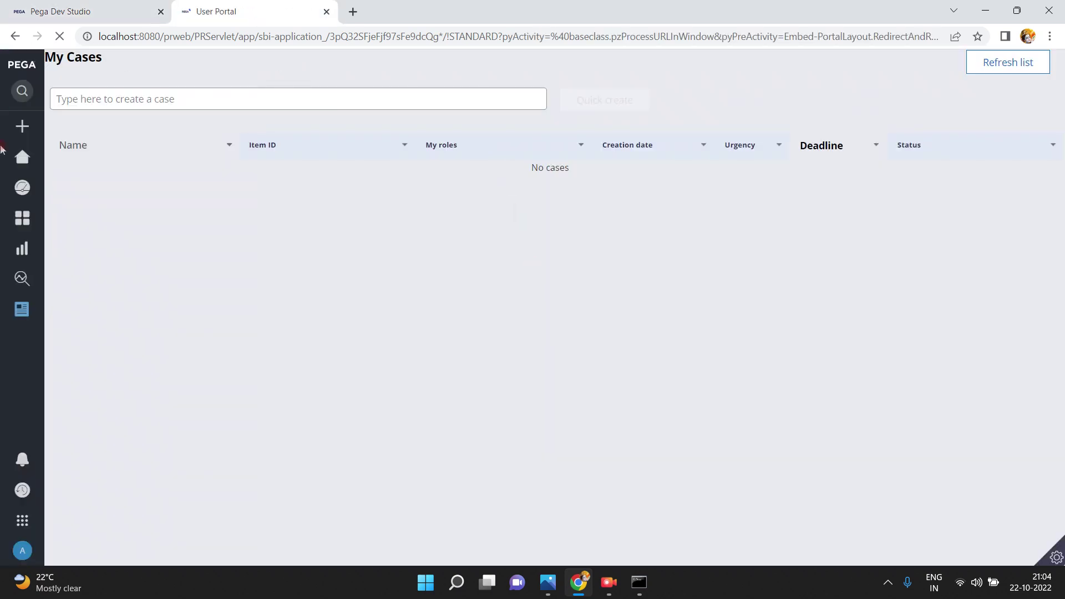
click(17, 341)
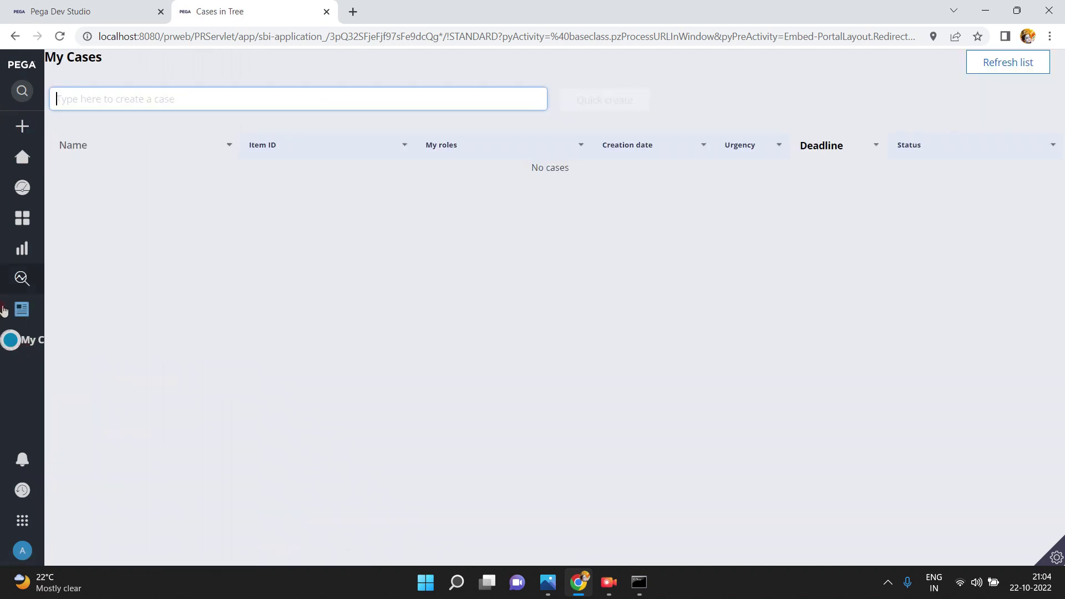
mouse_move(17, 286)
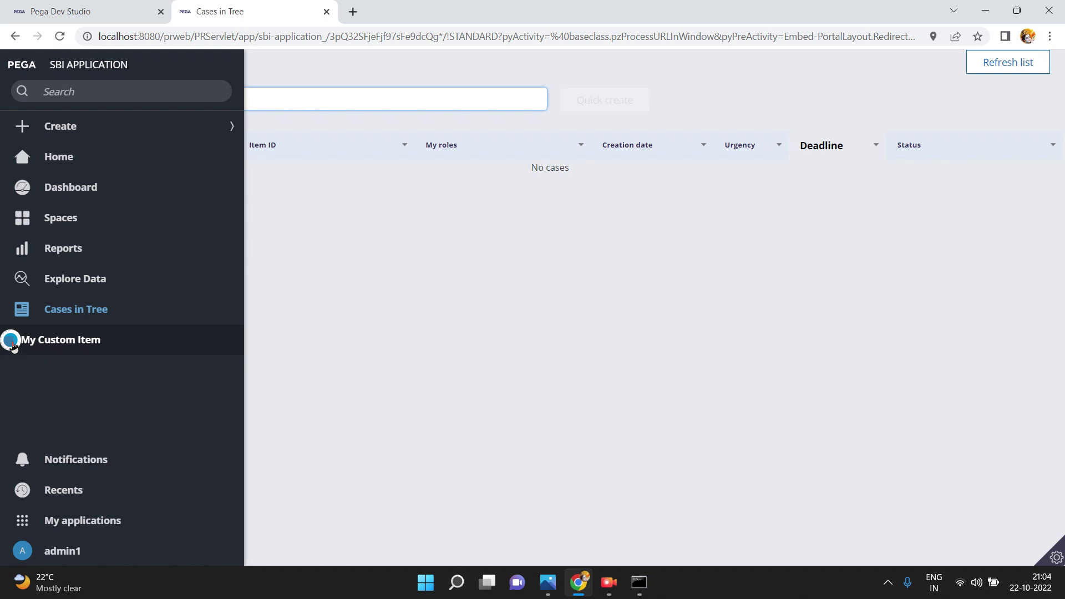
click(48, 345)
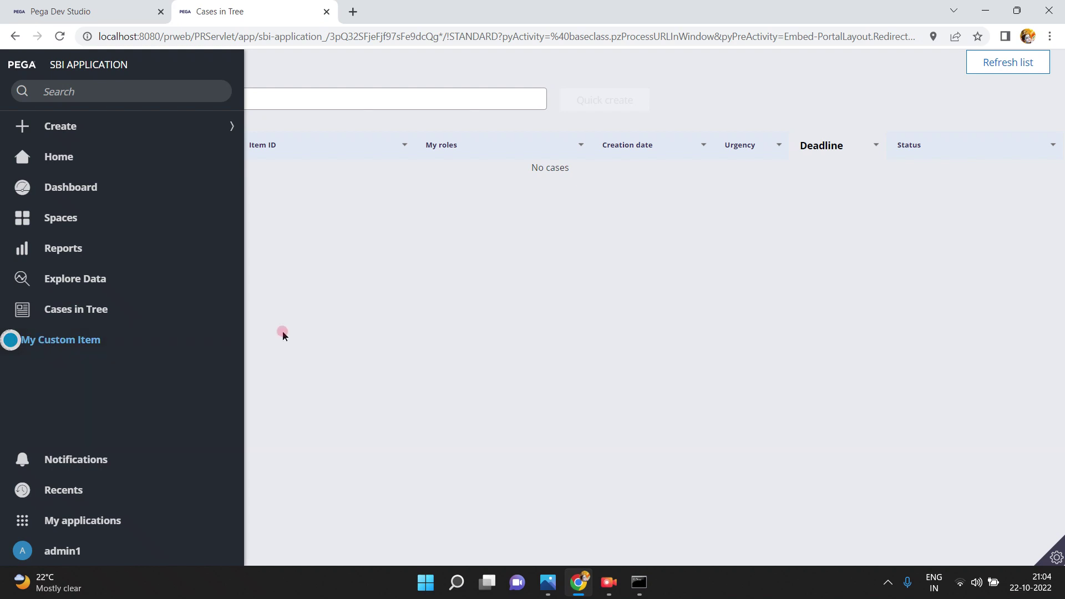
click(85, 343)
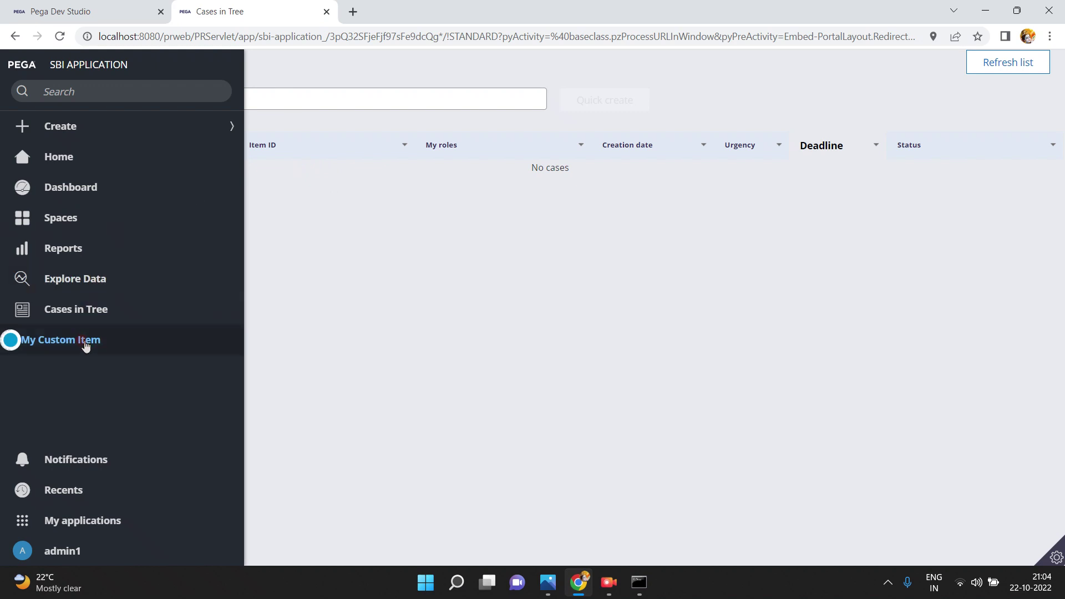
Review the case types under Create in the portal navigation, collapse them, and try My Custom Item again.
click(227, 126)
click(117, 204)
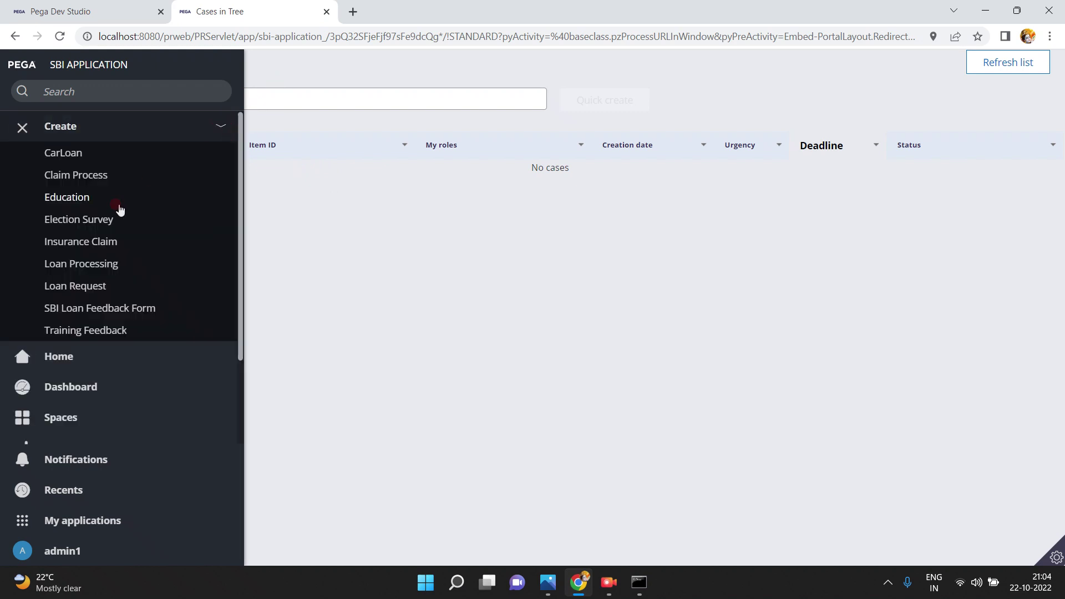
scroll(100, 217, down, 3)
scroll(114, 209, up, 3)
click(222, 127)
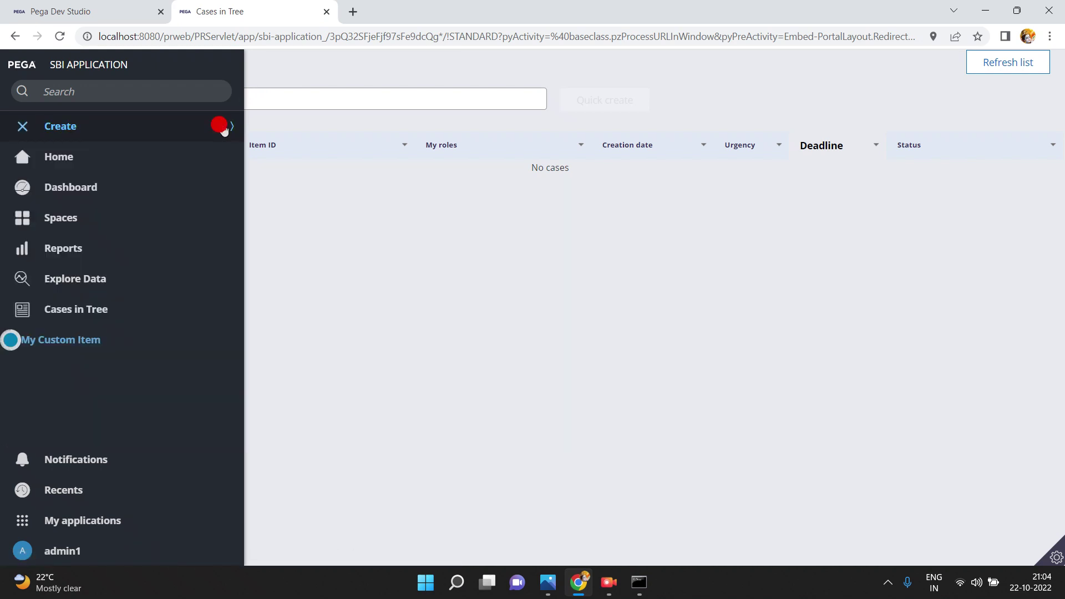
click(73, 338)
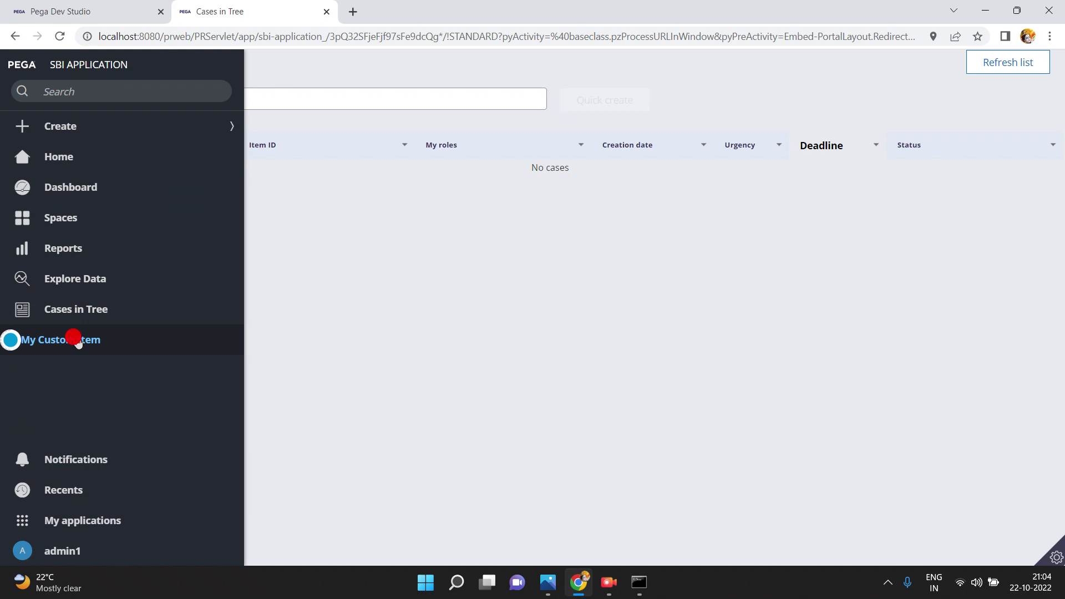
click(366, 320)
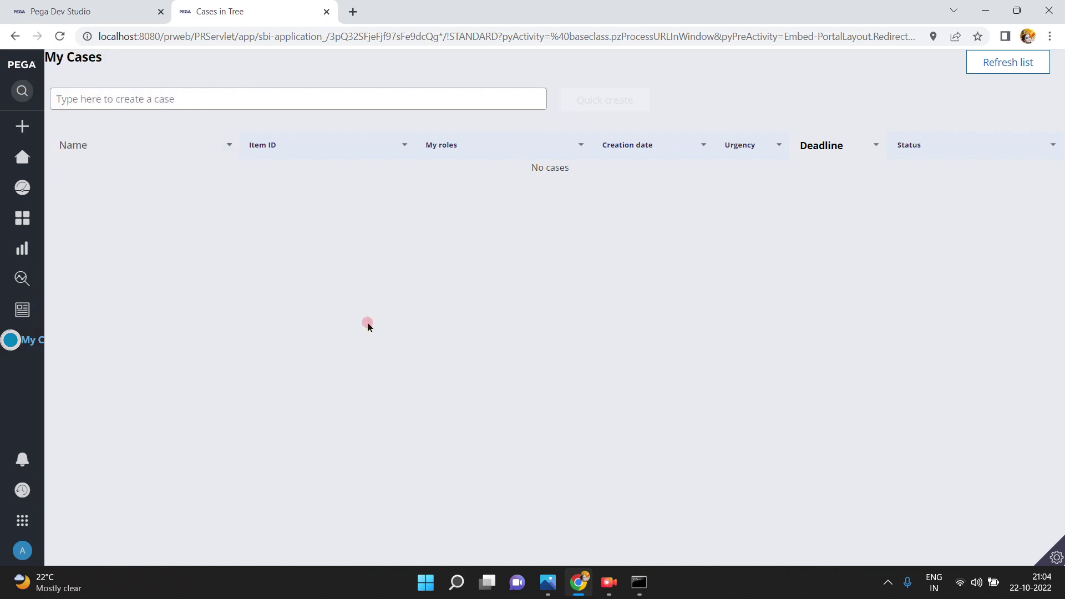
mouse_move(12, 341)
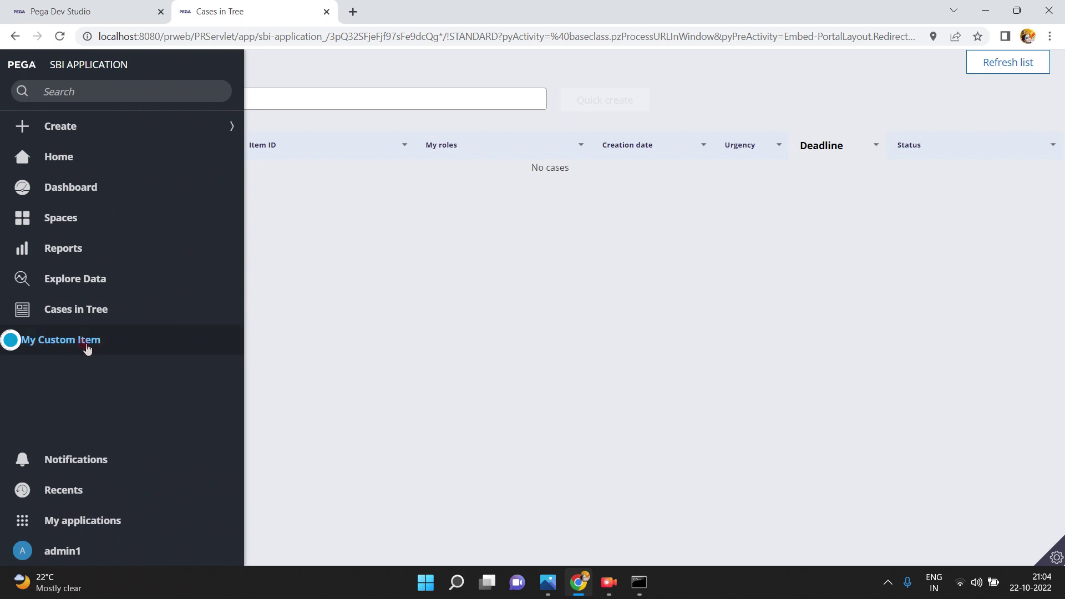
Return to Dev Studio, check out the Main Navigation rule, and open the action settings of My Custom Item.
click(113, 11)
click(118, 345)
click(983, 111)
click(114, 368)
click(99, 338)
click(115, 340)
click(579, 204)
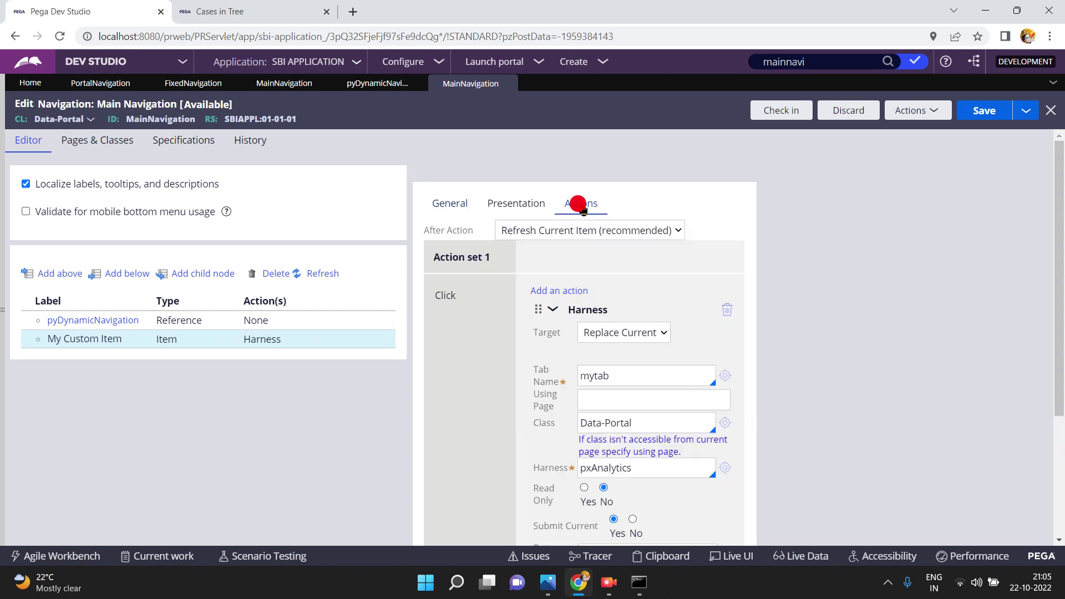
click(619, 334)
click(620, 334)
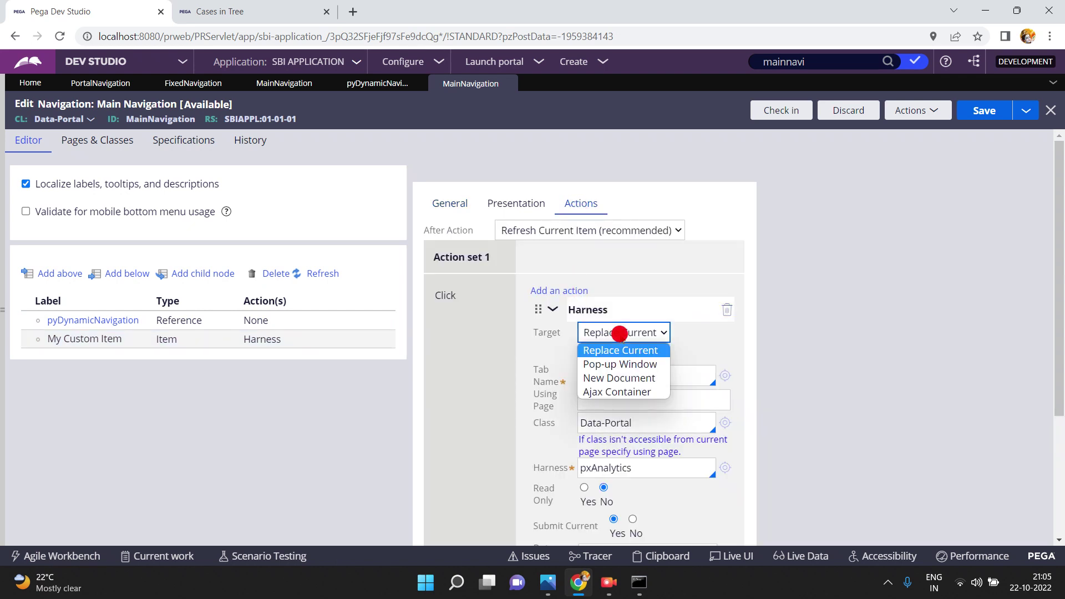
click(896, 284)
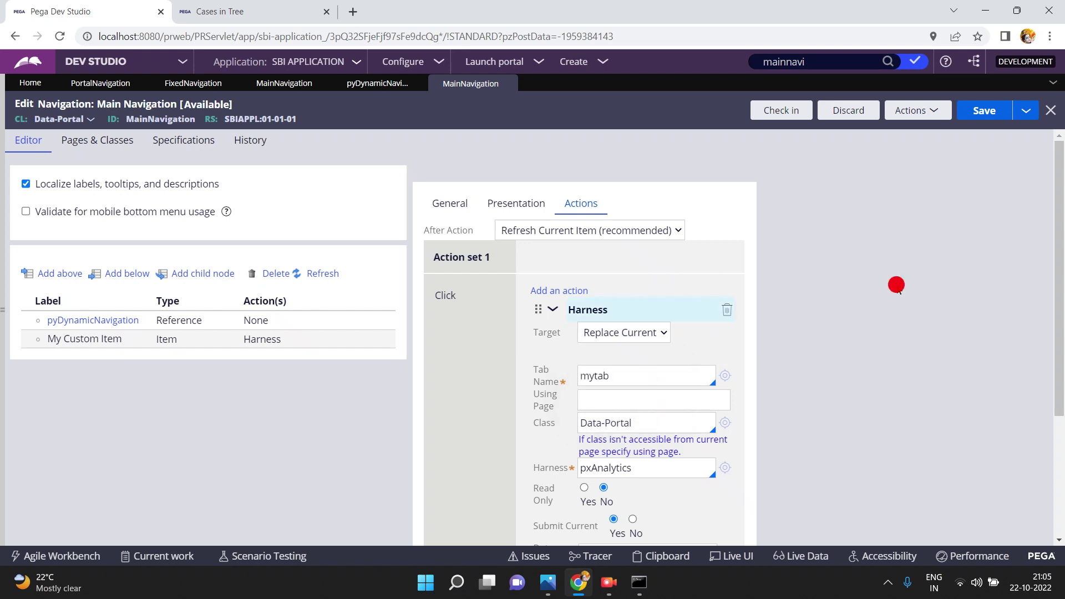
Set the Harness action's Read Only to Yes, change its harness to Pulse, and confirm the item.
scroll(895, 285, down, 3)
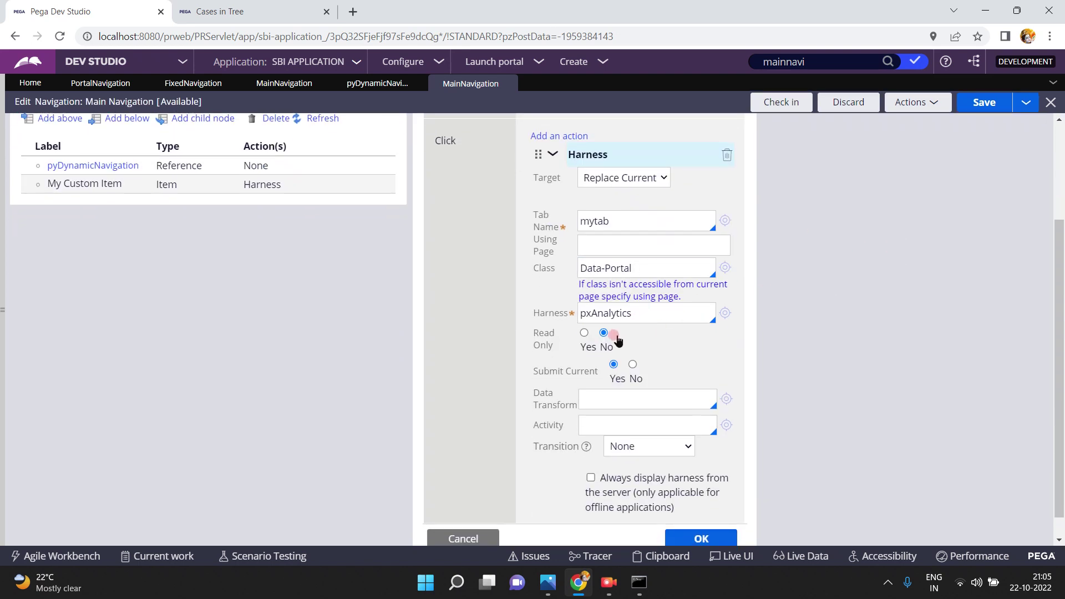
click(584, 333)
double_click(647, 311)
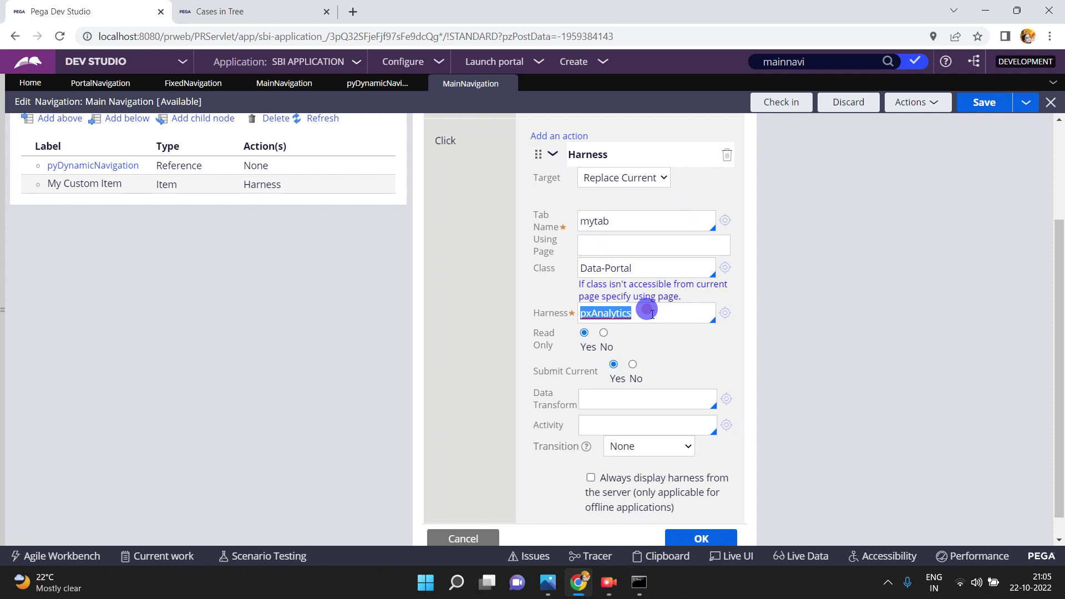
key(BackSpace)
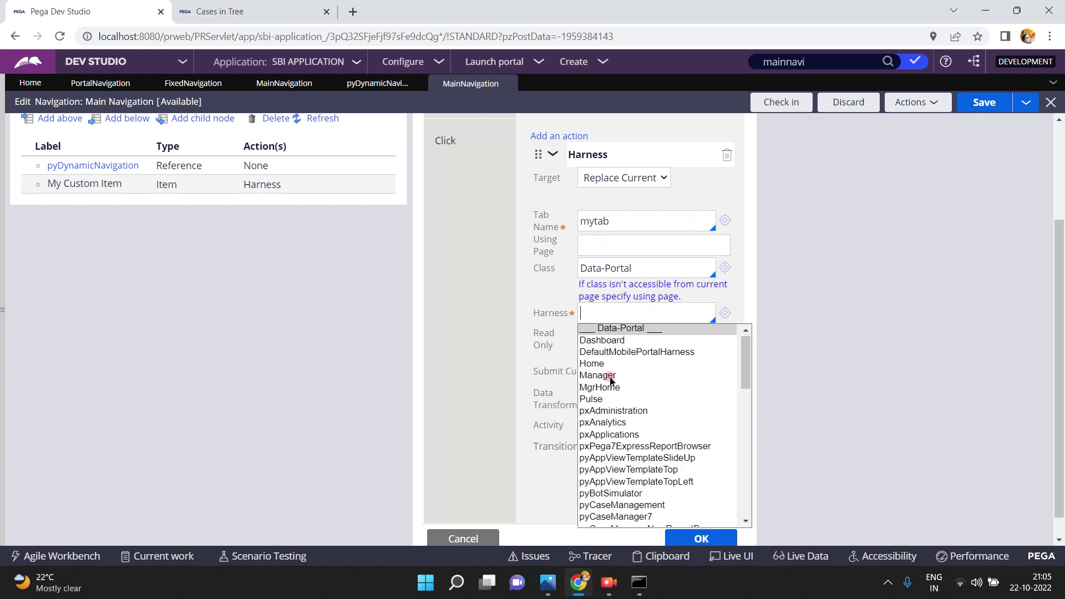
click(594, 399)
click(701, 538)
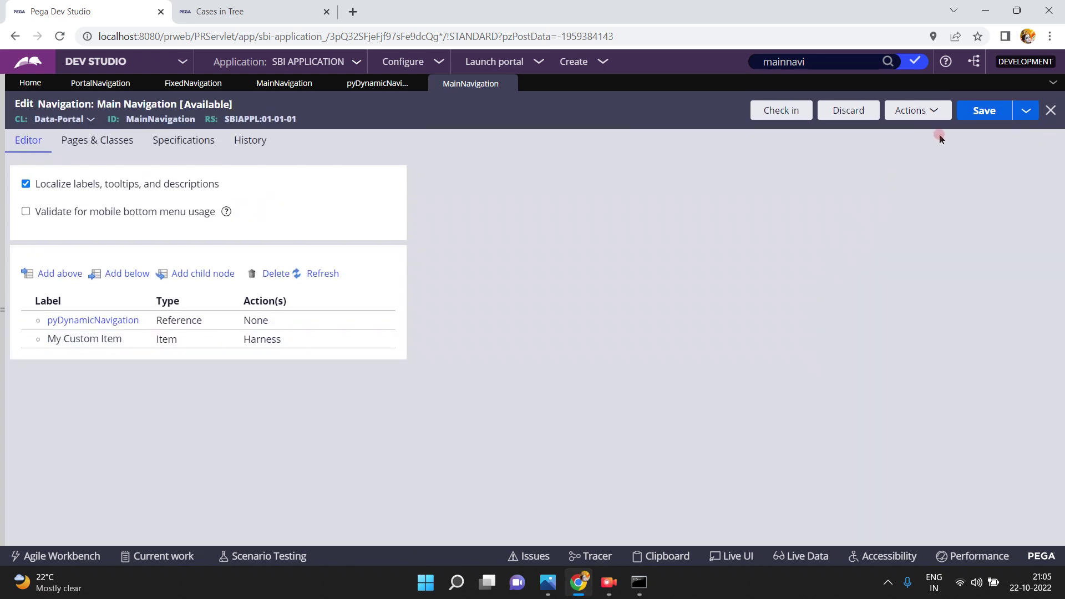
Save the Main Navigation rule and launch the portal again to test the changed item.
click(985, 110)
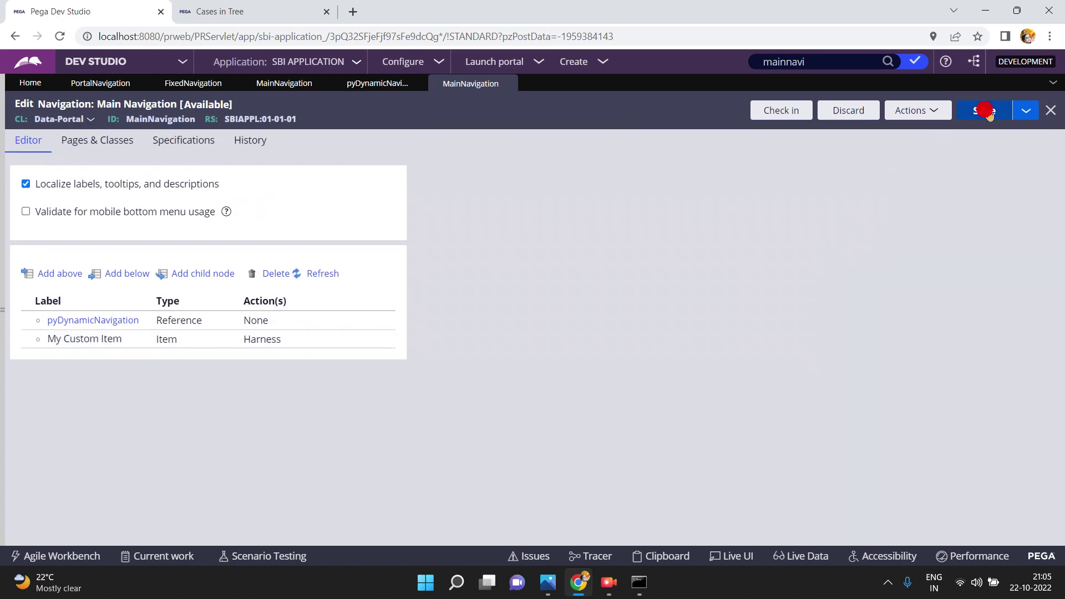
click(985, 110)
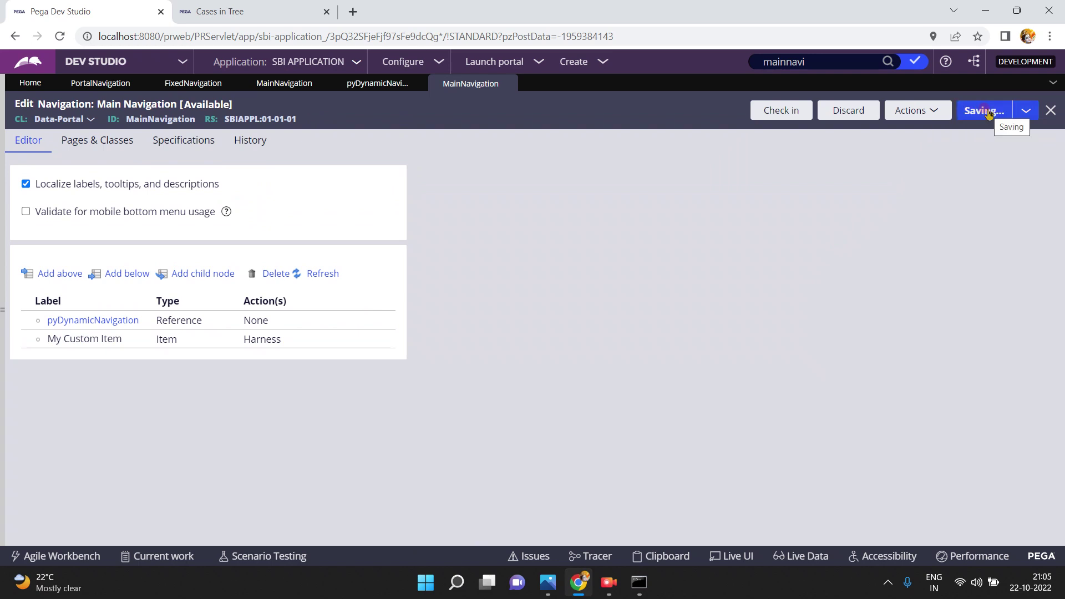
click(517, 61)
click(496, 114)
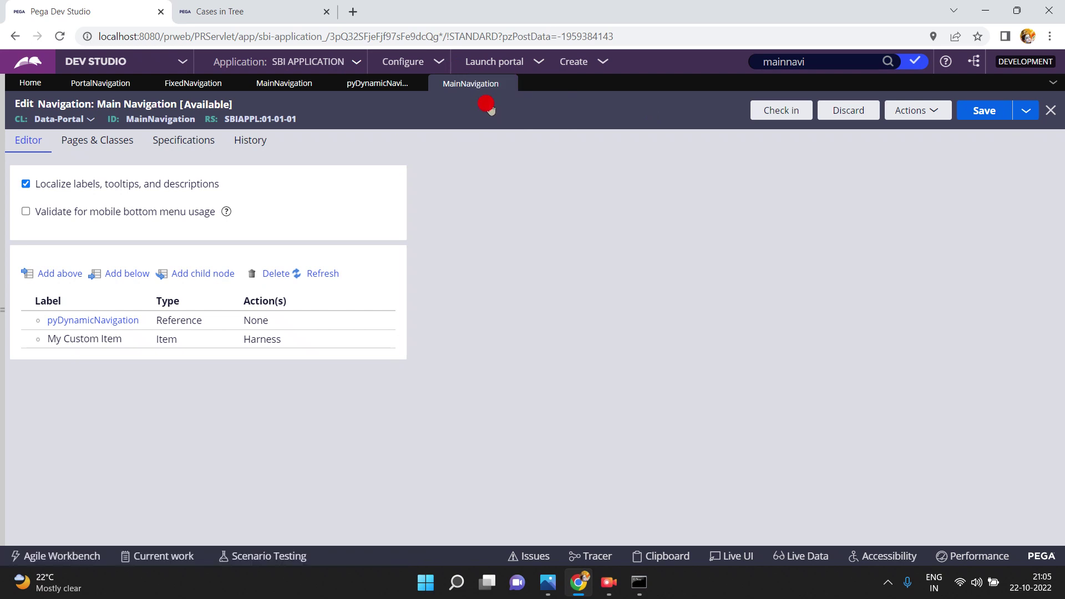